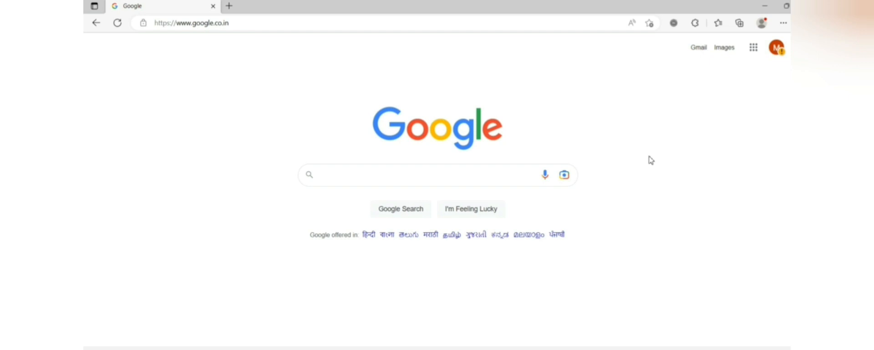
- Search Google for 'e filing income tax' using the autocomplete suggestion
left_click(472, 176)
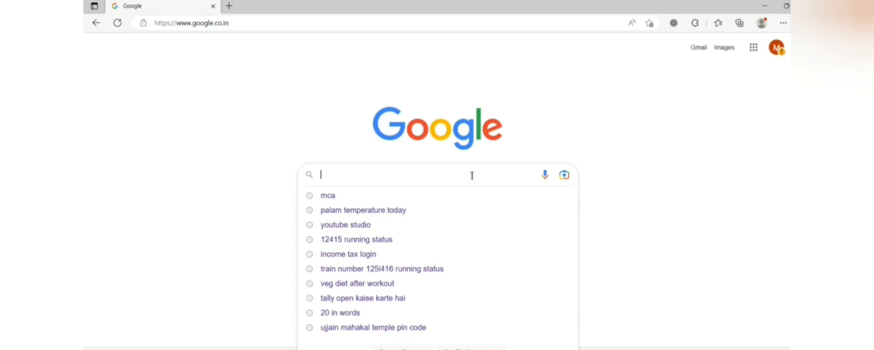
type("effi")
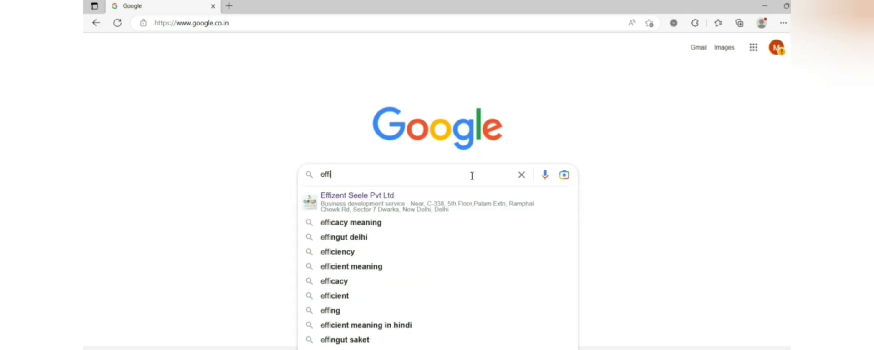
key("BackSpace")
key("BackSpace")
key("BackSpace")
key("BackSpace")
type("e")
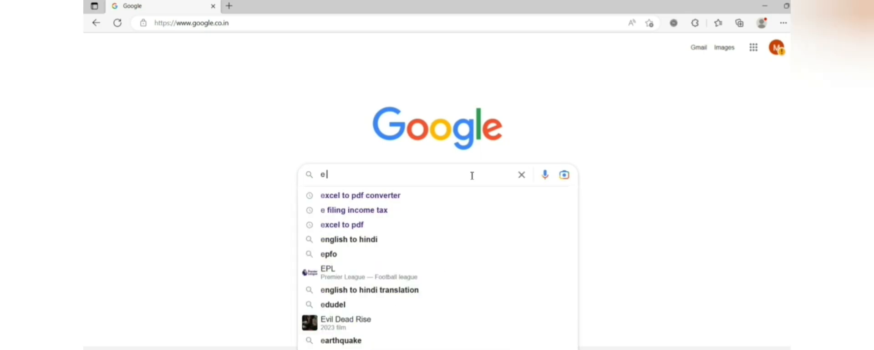
type(" fi")
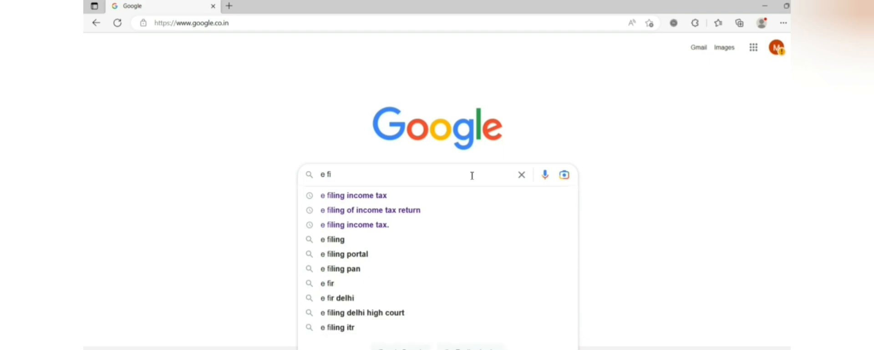
key("Down")
key("Return")
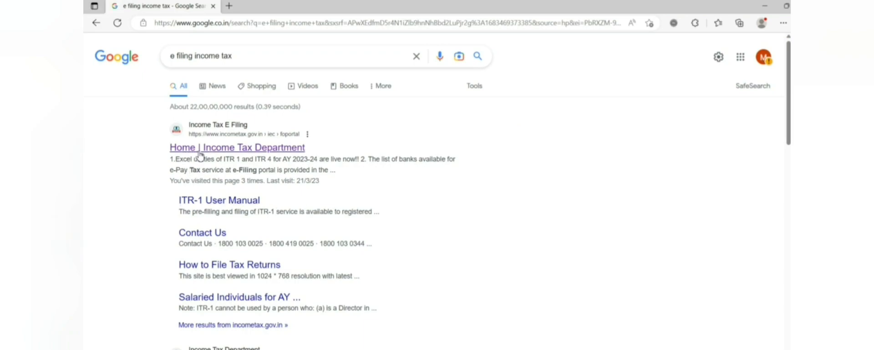
- Download the ITR-1 AY 2023-24 Excel-based utility zip from the e-Filing portal and show its folder
left_click(278, 152)
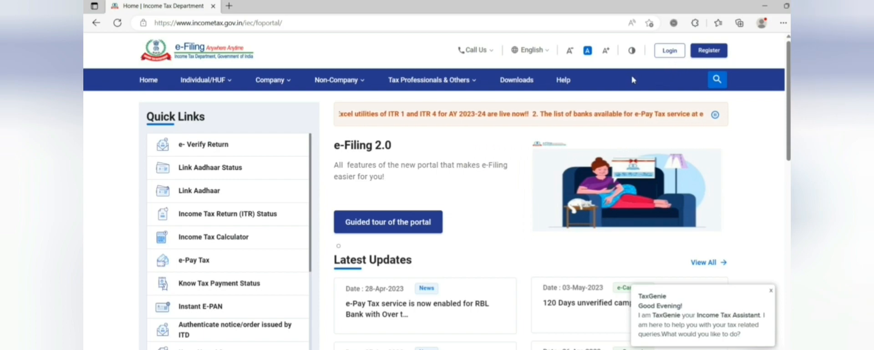
left_click(518, 81)
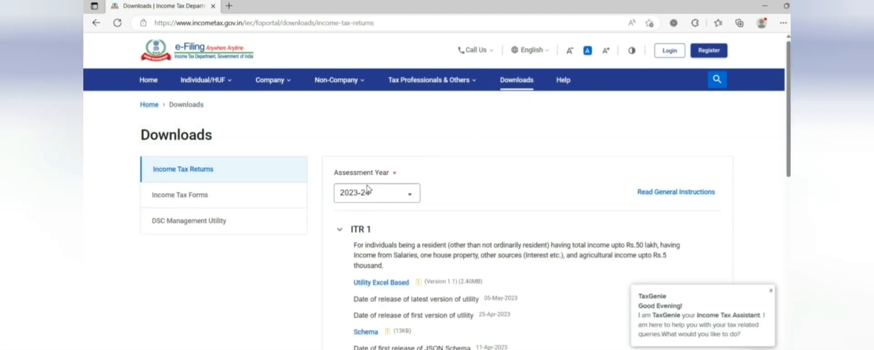
left_click(399, 283)
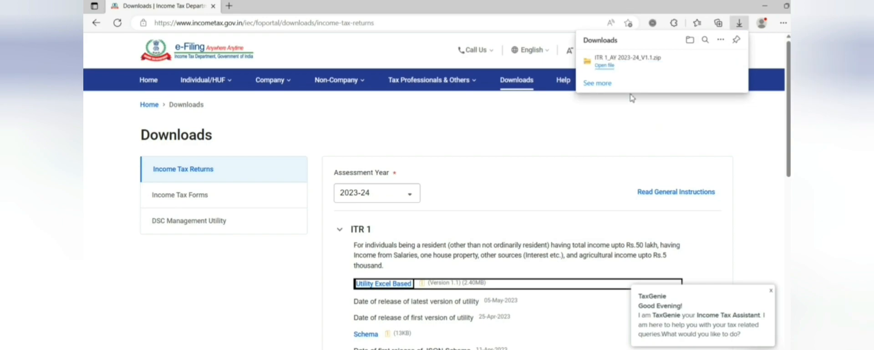
mouse_move(632, 71)
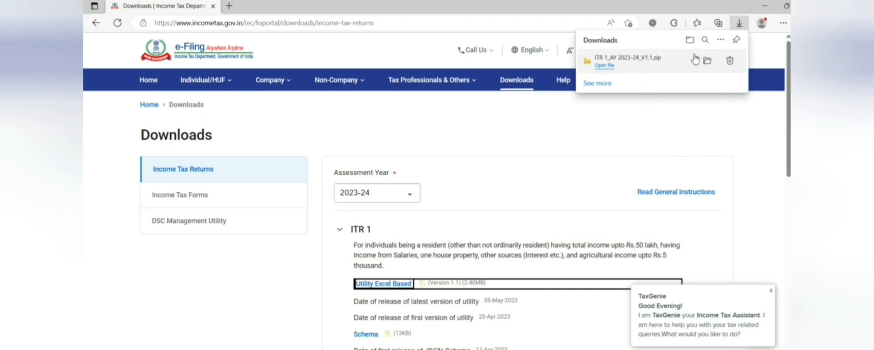
left_click(706, 63)
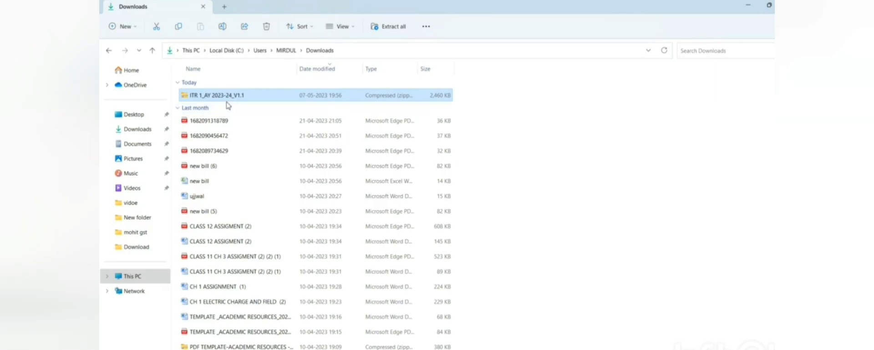
- Open the ITR 1_AY 2023-24_V1.1 zip and its inner folder
double_click(225, 101)
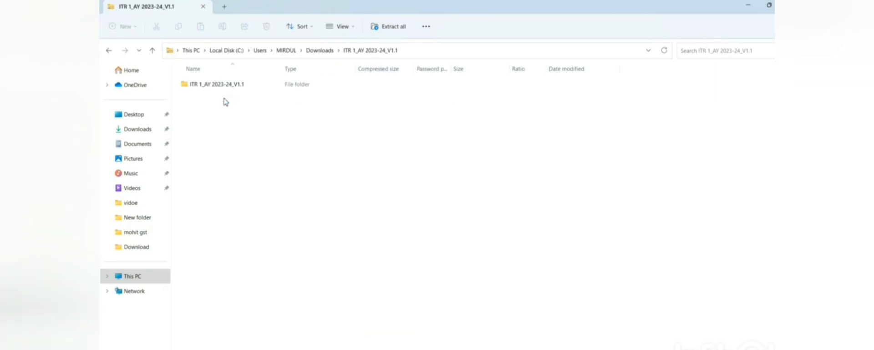
double_click(210, 90)
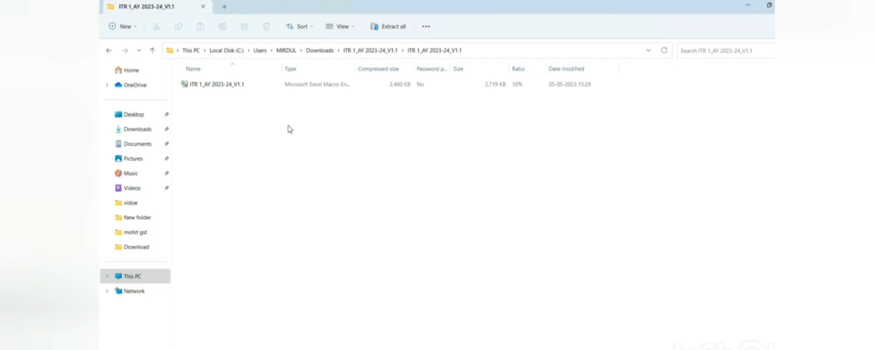
- Open the ITR 1_AY 2023-24_V1.1 workbook in Excel via its context menu
left_click(236, 89)
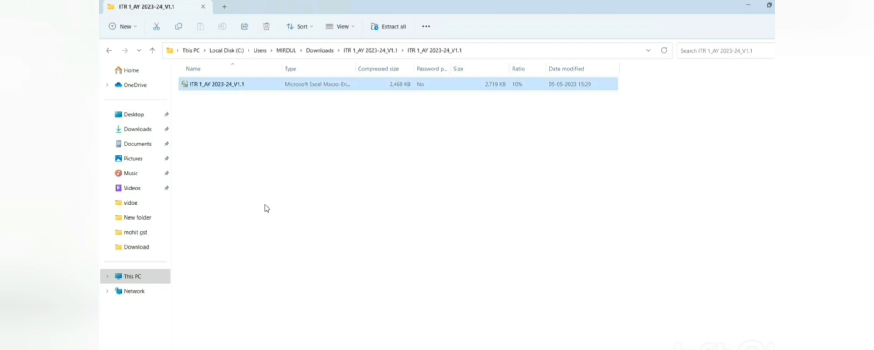
right_click(229, 89)
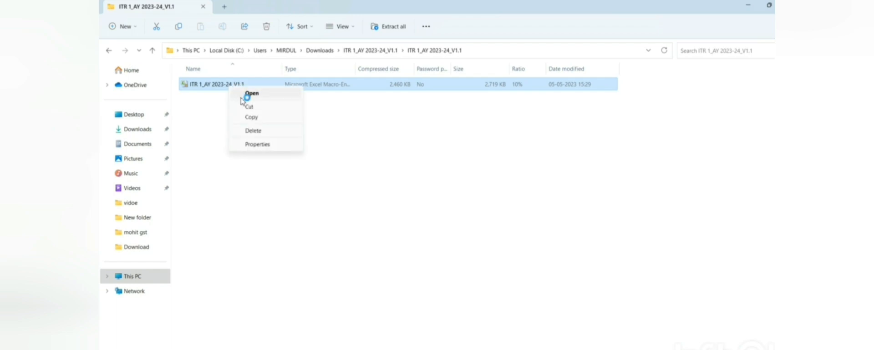
left_click(244, 98)
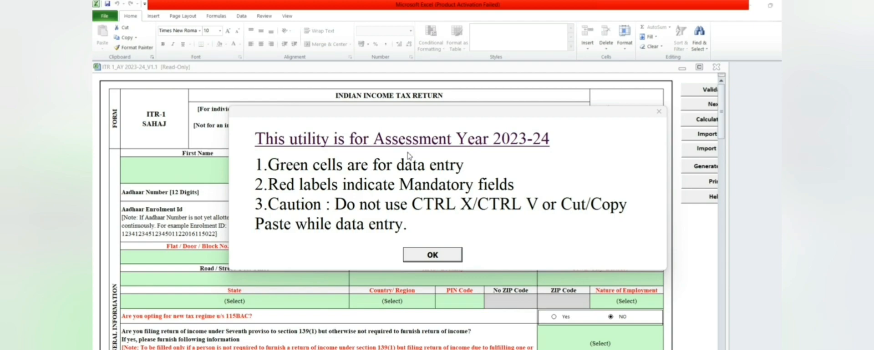
- Dismiss the AY 2023-24 notice and maximise the utility workbook window
left_click(433, 255)
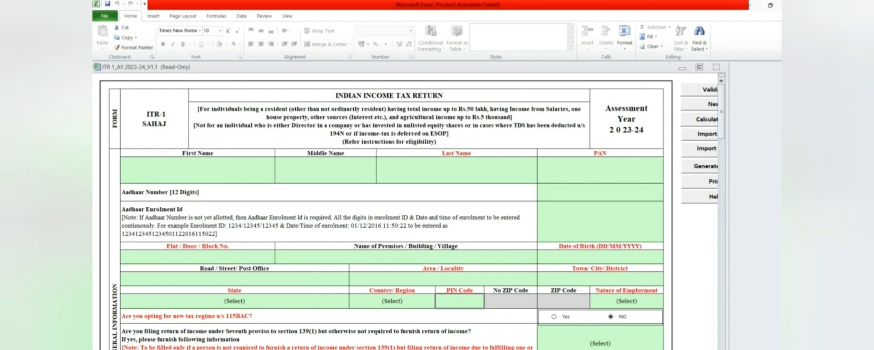
left_click(699, 68)
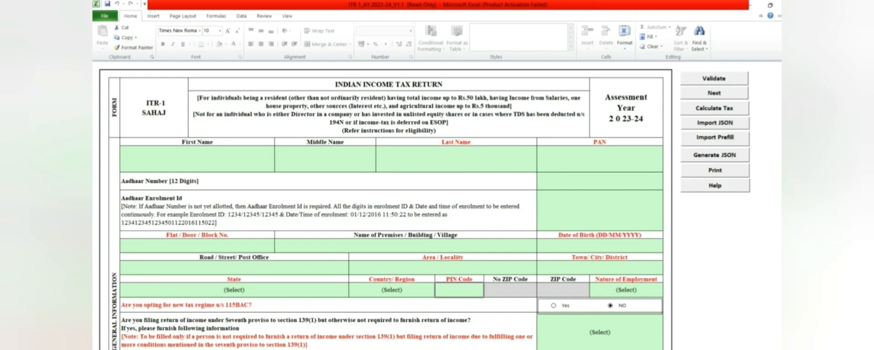
scroll(386, 205, "down", 20)
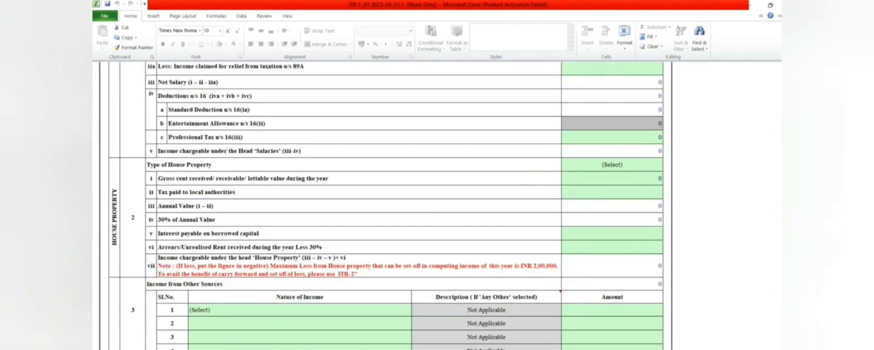
- Step through the TDS, TCS and Taxes Paid sheets, dismissing the TAN alert
left_click(266, 349)
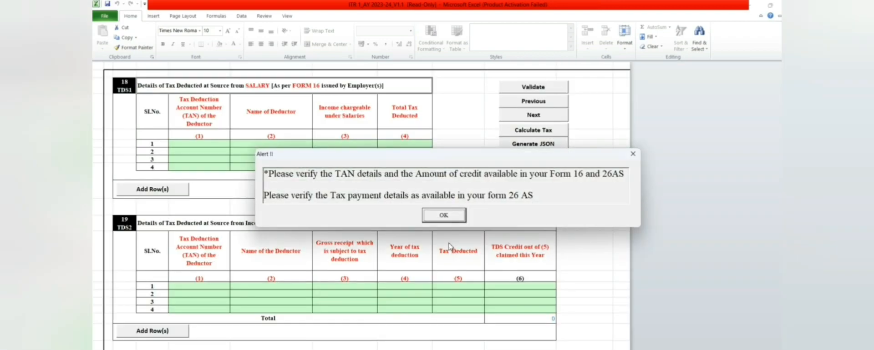
left_click(444, 216)
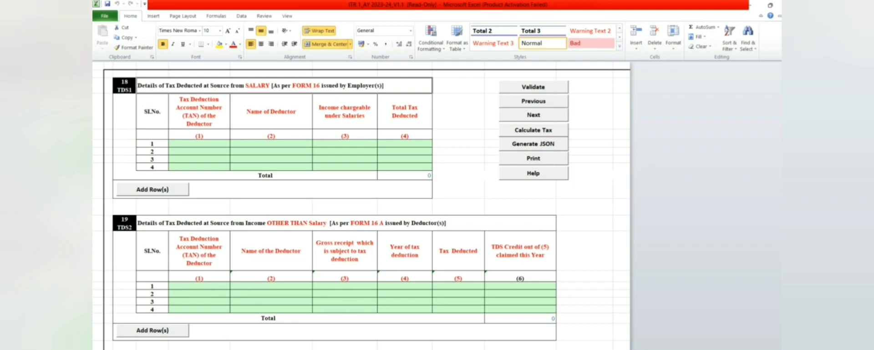
left_click(287, 349)
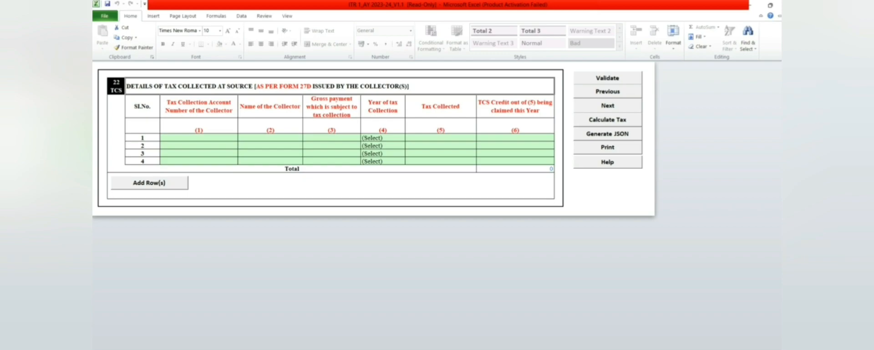
left_click(269, 349)
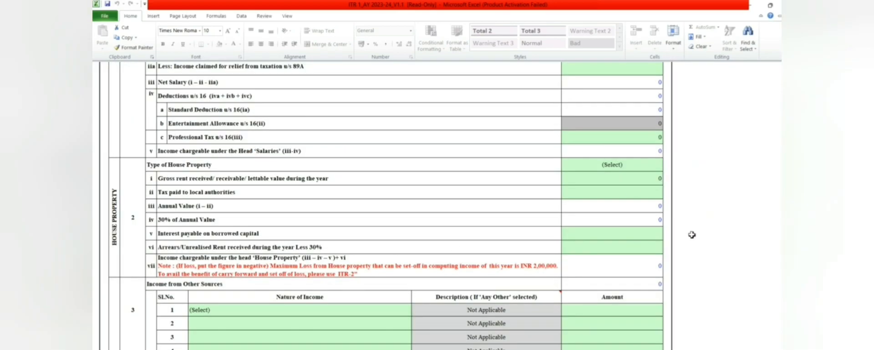
- Cancel the invalid text typed into the PIN Code cell
left_click_drag(786, 173, 786, 173)
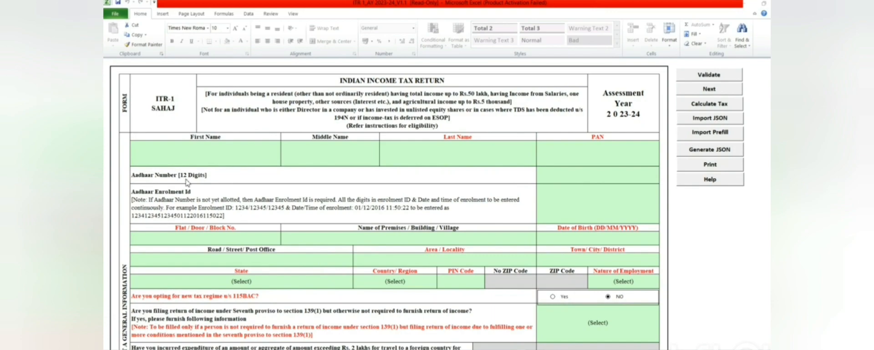
left_click(183, 154)
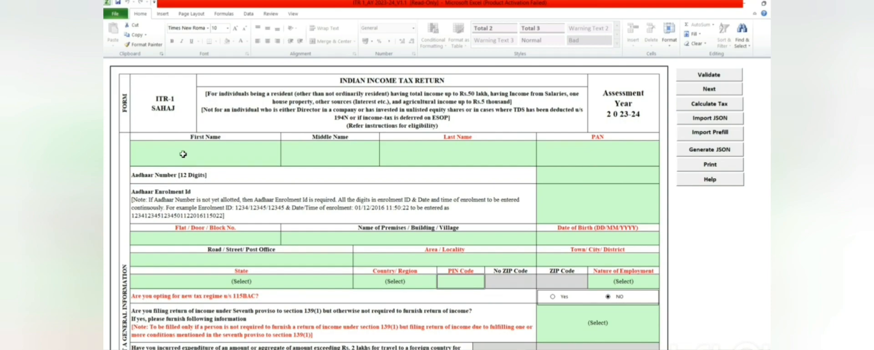
type("dix")
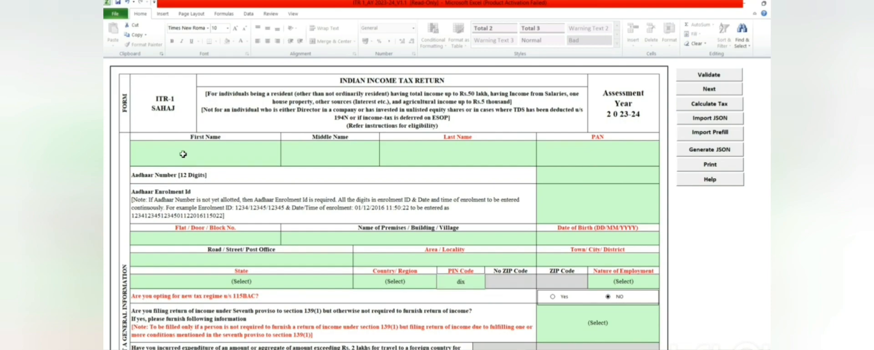
left_click(183, 154)
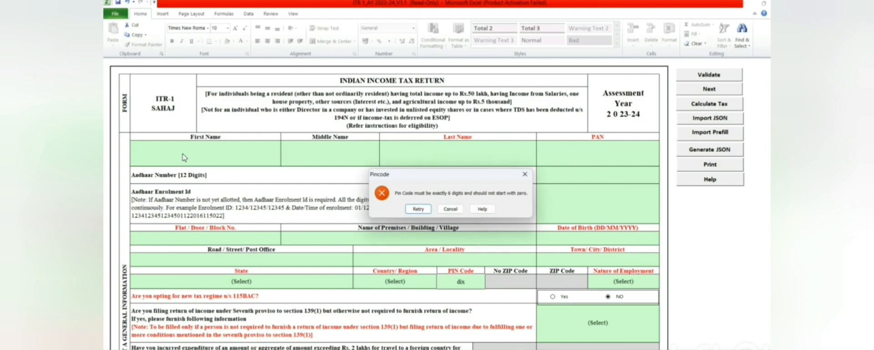
left_click(418, 209)
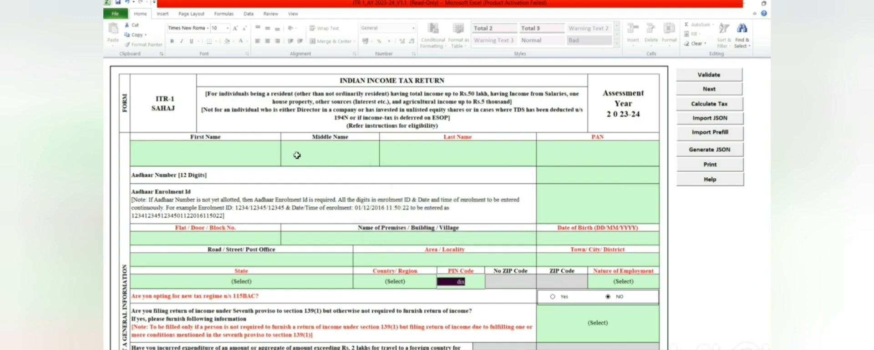
left_click(260, 160)
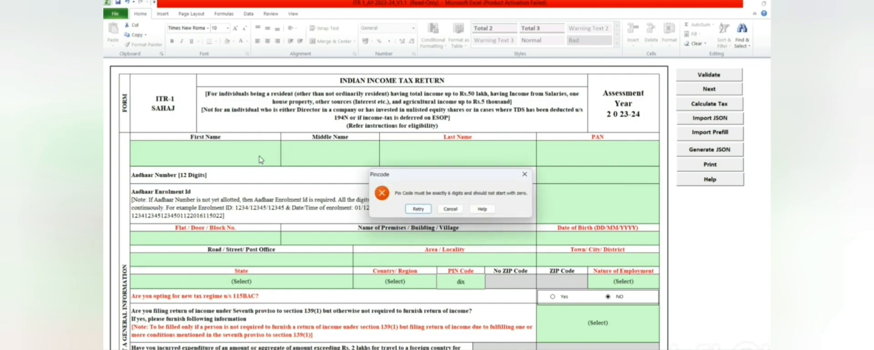
left_click(450, 210)
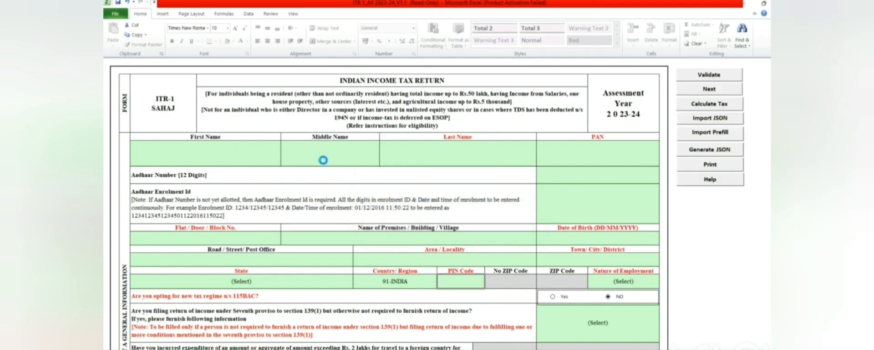
- Enter the taxpayer's first name and last name
left_click(223, 153)
type("d")
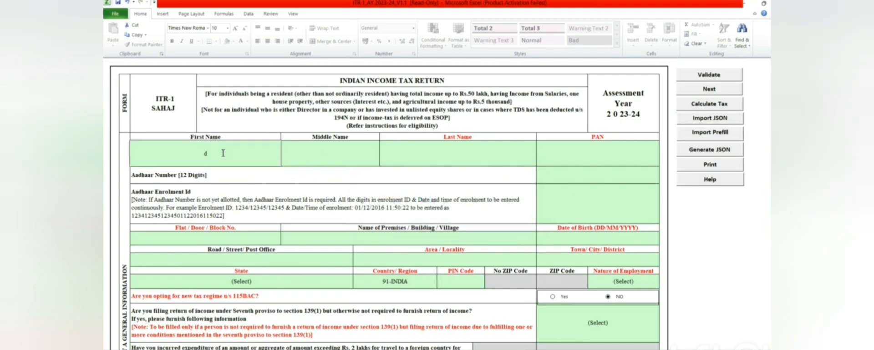
key("BackSpace")
left_click(431, 159)
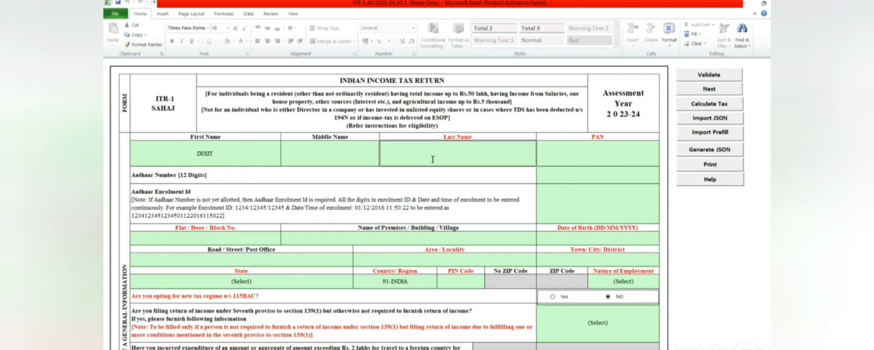
key("Return")
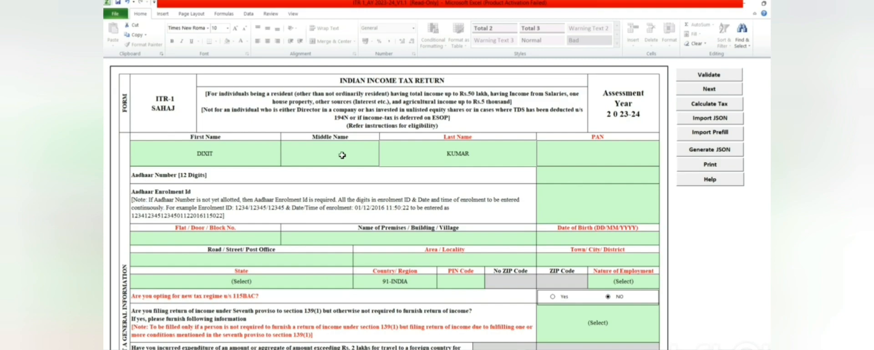
- Enter the taxpayer's PAN and 12-digit Aadhaar number
left_click(622, 159)
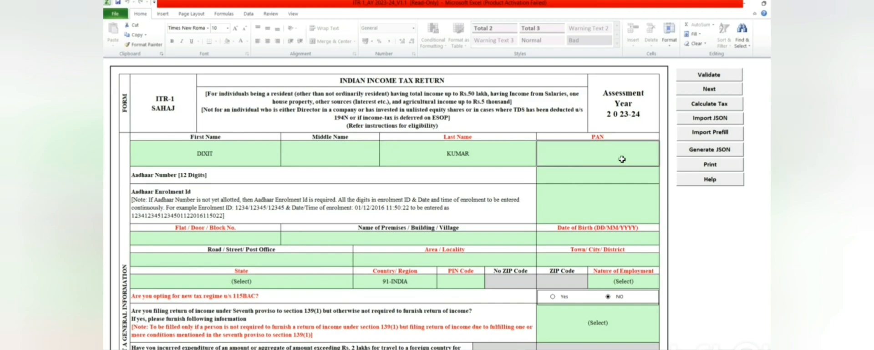
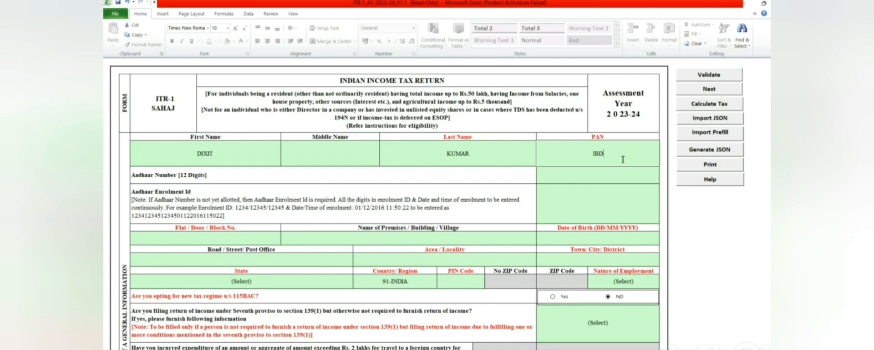
left_click(582, 178)
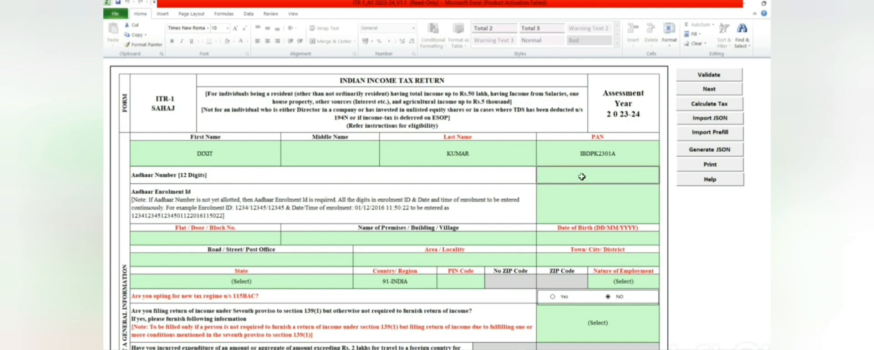
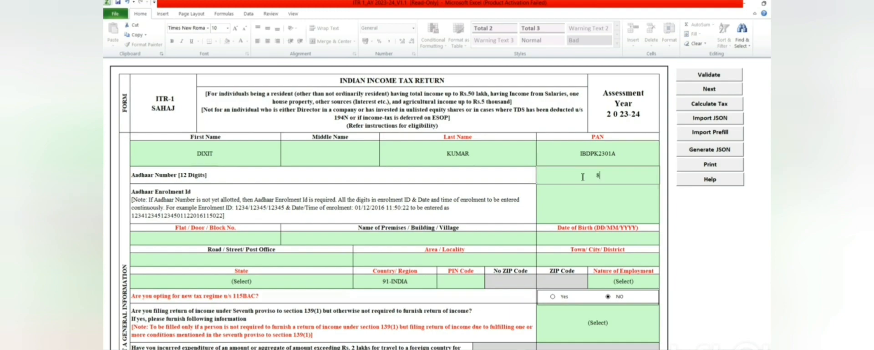
left_click(577, 205)
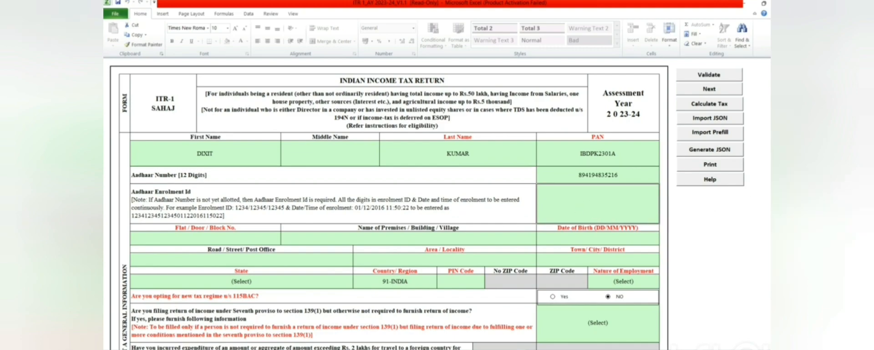
scroll(321, 187, "down", 2)
- Work through the Flat / Door / Block No. field and the Nature of Employment choices
scroll(321, 187, "up", 1)
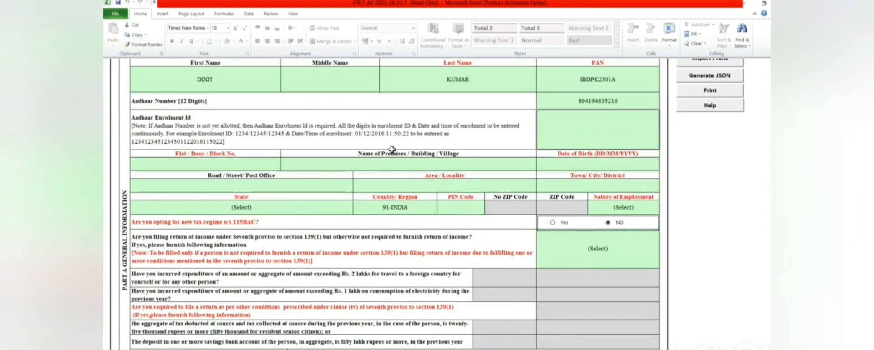
left_click(235, 166)
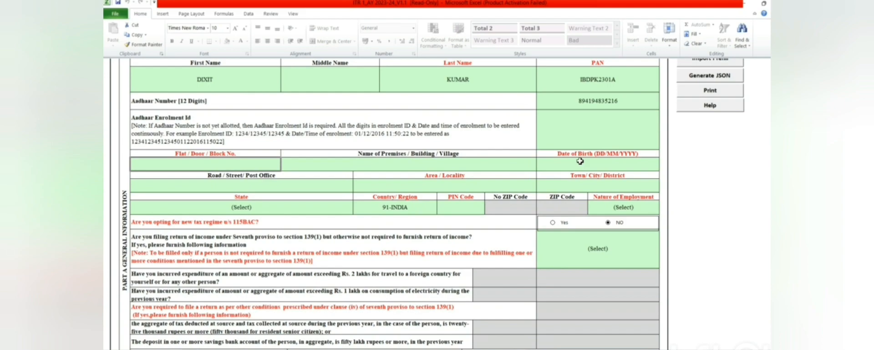
left_click(618, 210)
left_click(663, 210)
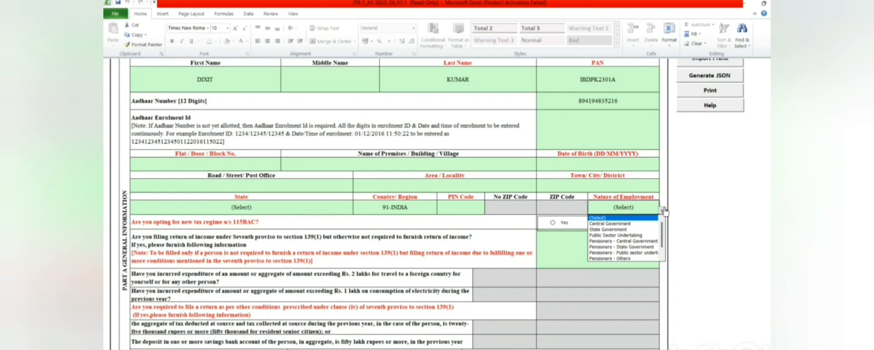
left_click(704, 212)
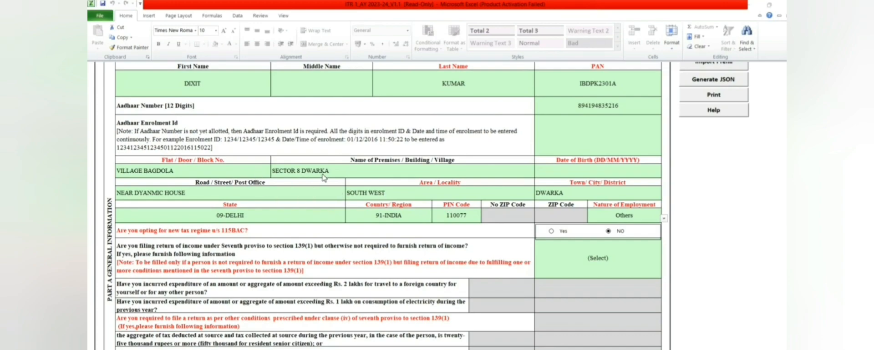
- Enter the taxpayer's date of birth in DD/MM/YYYY format
left_click(596, 170)
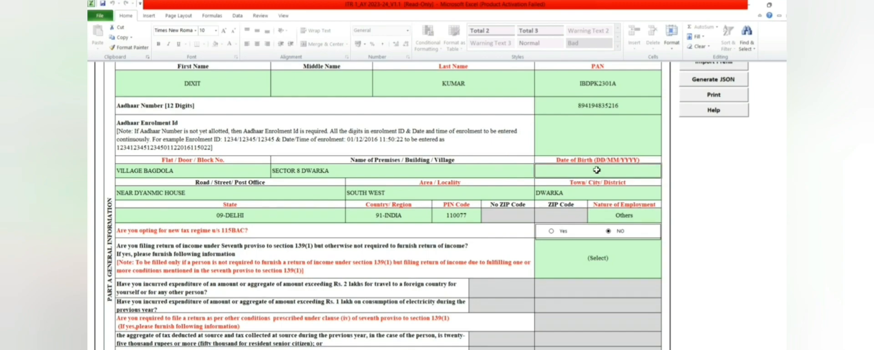
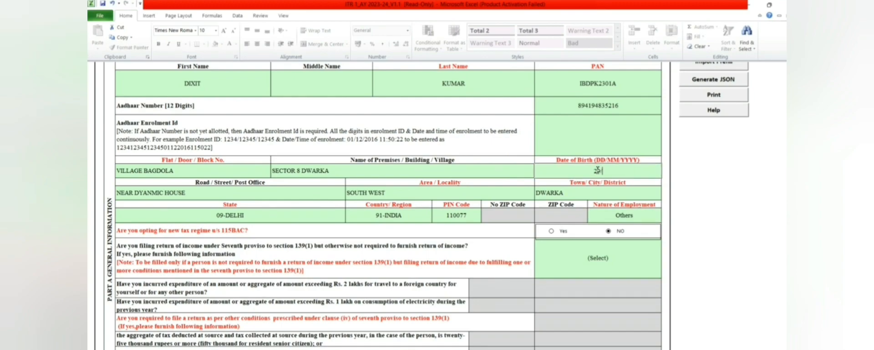
left_click(682, 233)
left_click(620, 221)
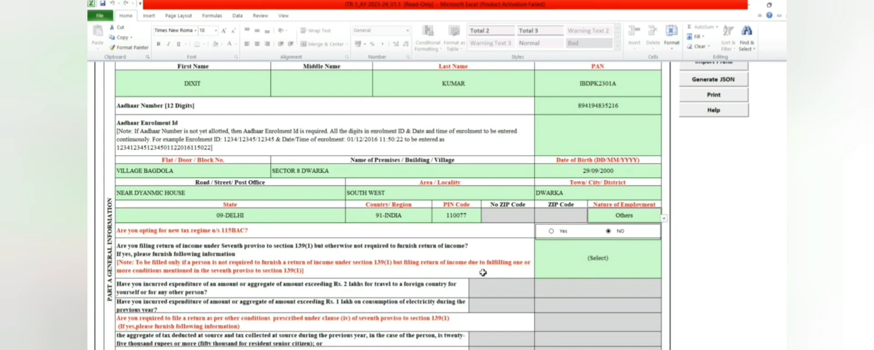
- Answer No to filing under the seventh proviso to section 139(1)
left_click(624, 256)
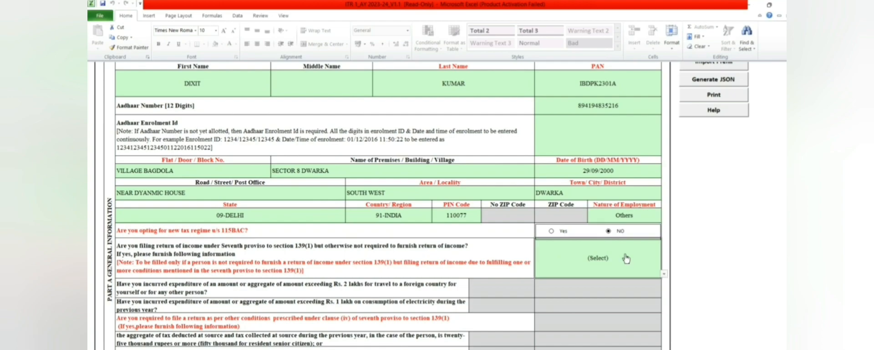
left_click(664, 274)
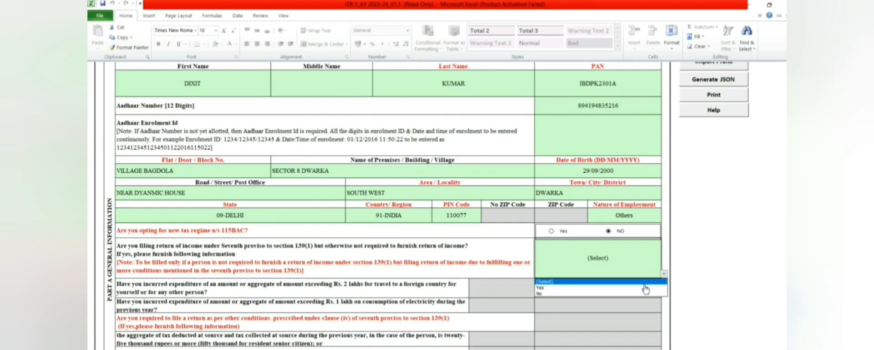
left_click(630, 295)
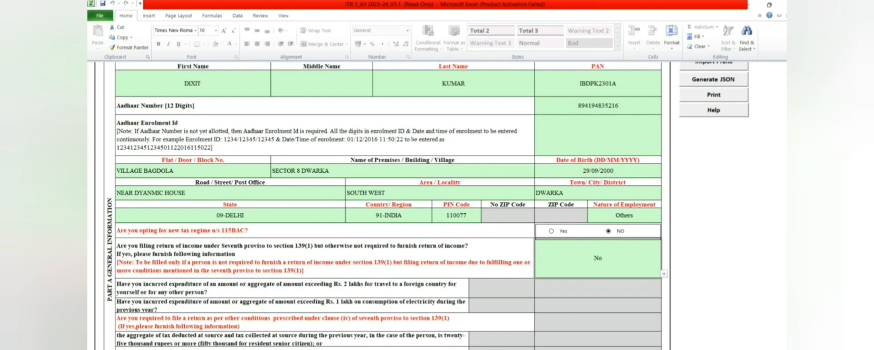
- Set Filed u/s to 139(1)-On or before due date
scroll(382, 205, "down", 8)
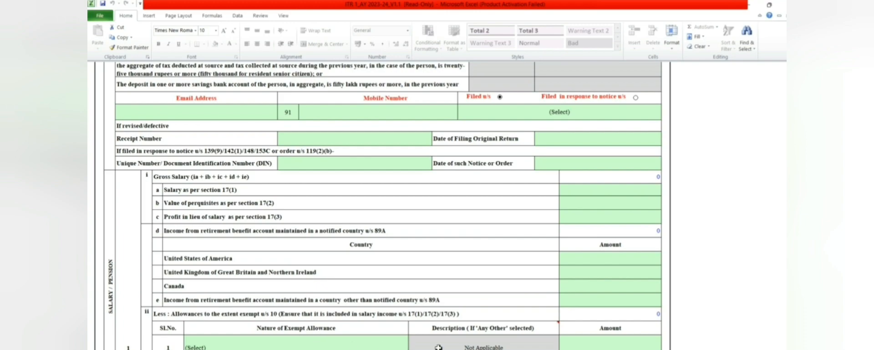
scroll(438, 348, "up", 5)
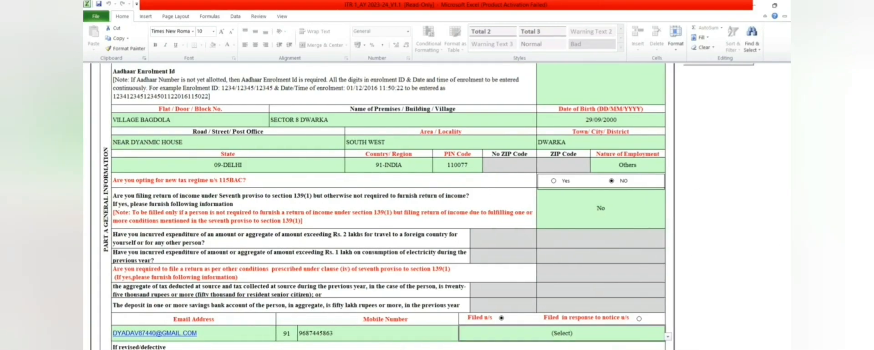
scroll(736, 147, "down", 6)
scroll(735, 146, "up", 3)
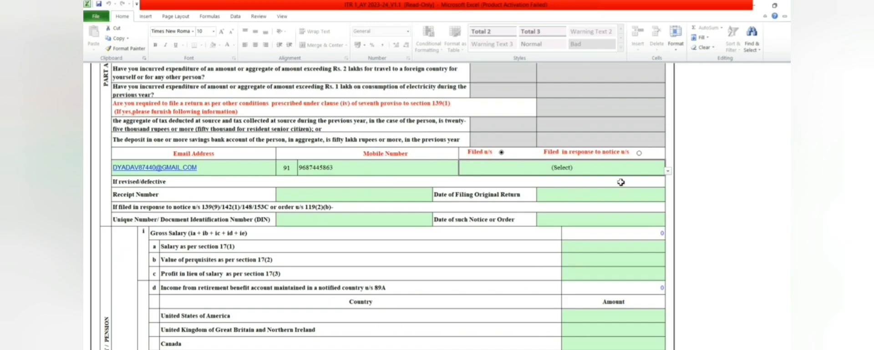
left_click(668, 171)
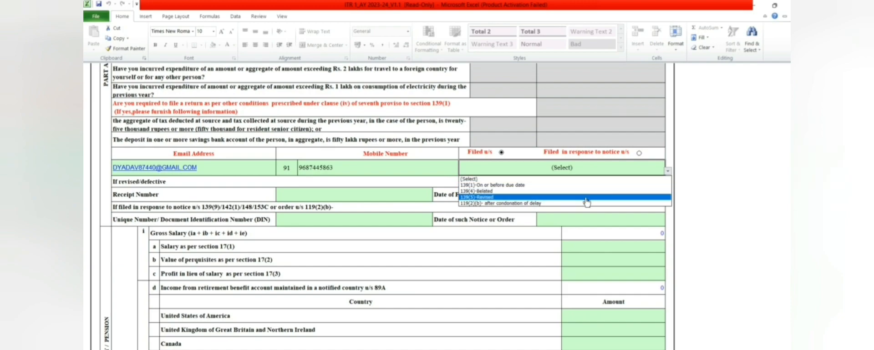
left_click(551, 186)
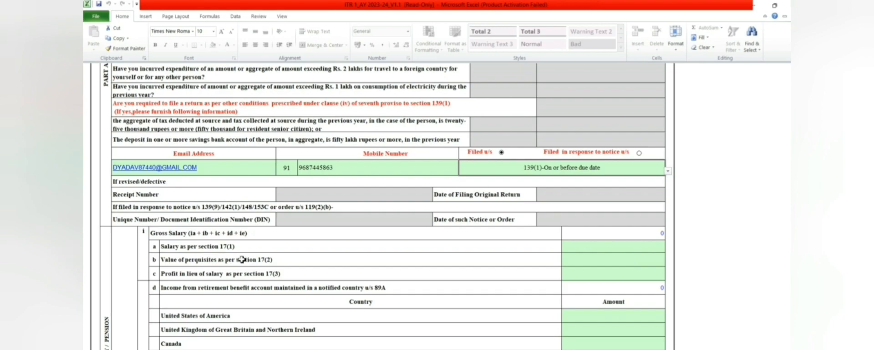
- Enter section 17(1) salary, correcting 495000 to 400000
left_click(629, 248)
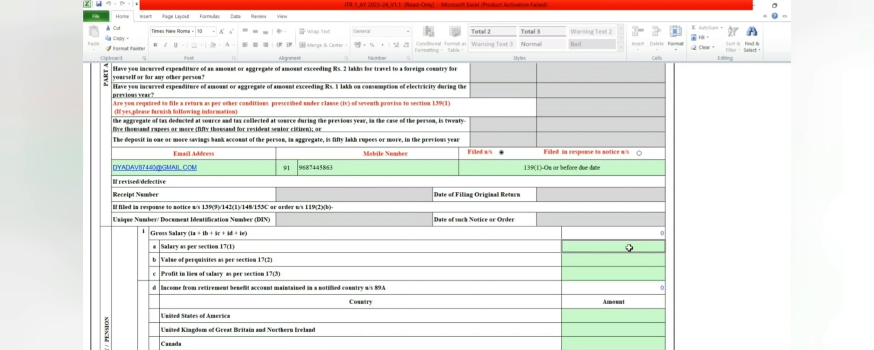
type("495")
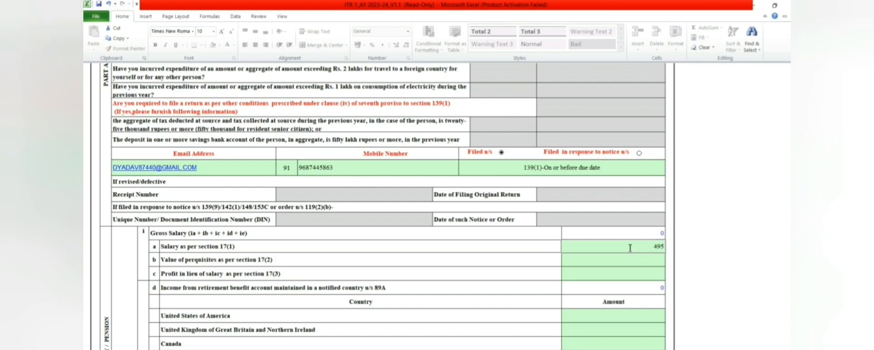
type("000")
key("Return")
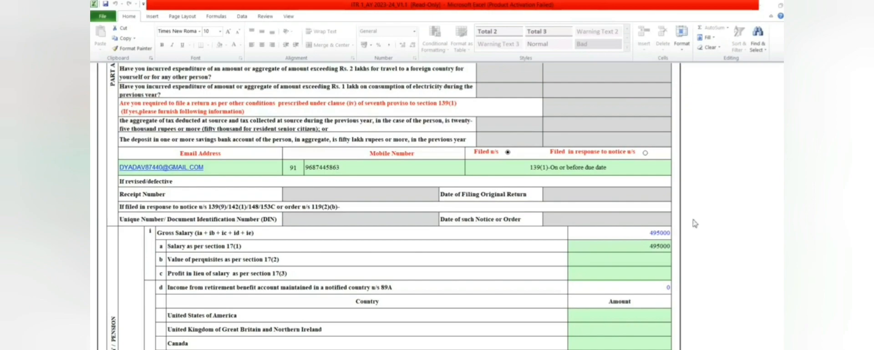
left_click(657, 246)
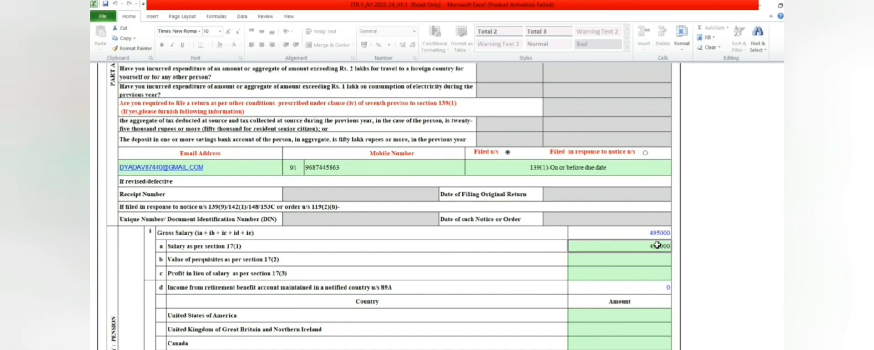
type("400000")
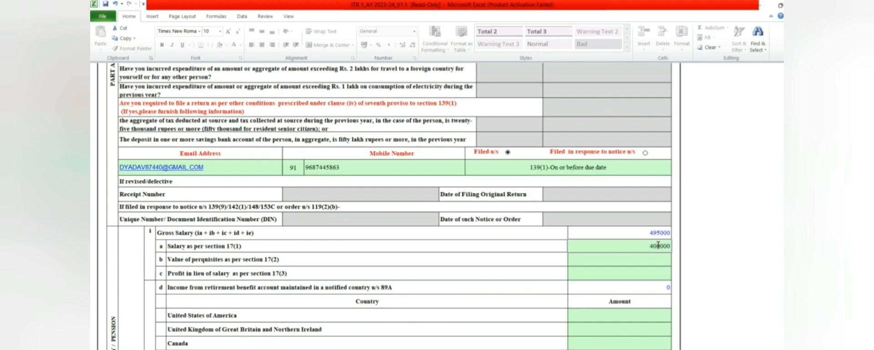
key("Return")
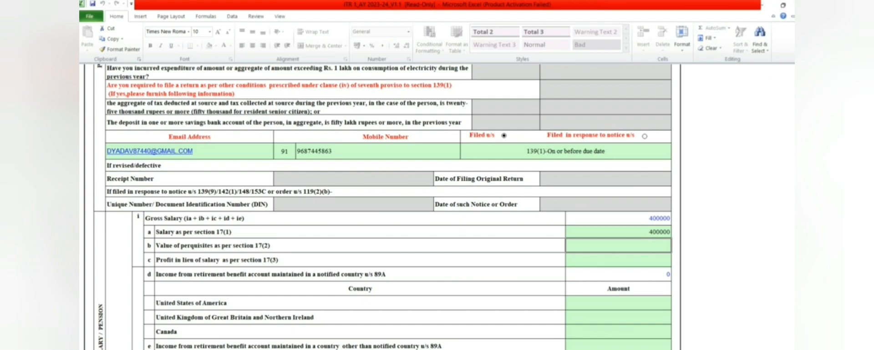
- Set exempt allowance row 1 to Any Other with description NA
scroll(780, 119, "down", 3)
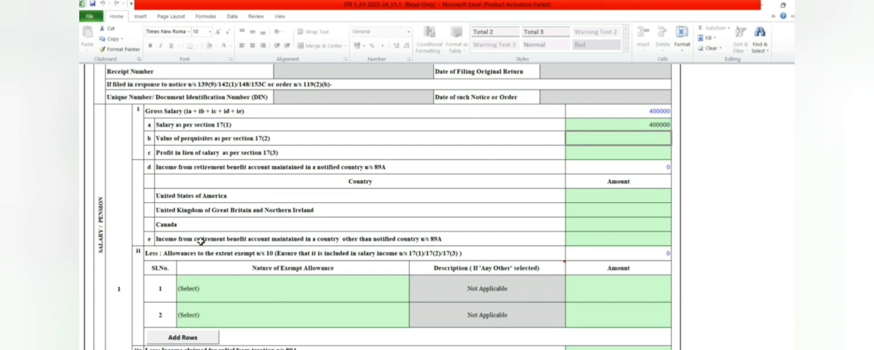
left_click(251, 290)
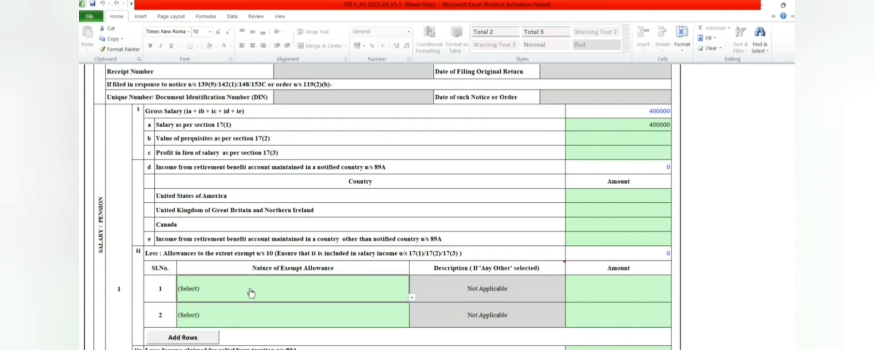
left_click(413, 299)
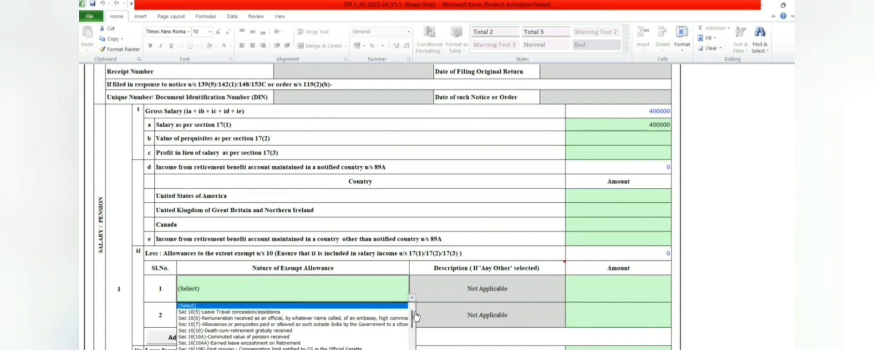
mouse_move(415, 319)
left_mouse_down()
mouse_move(415, 337)
mouse_move(410, 325)
left_mouse_up()
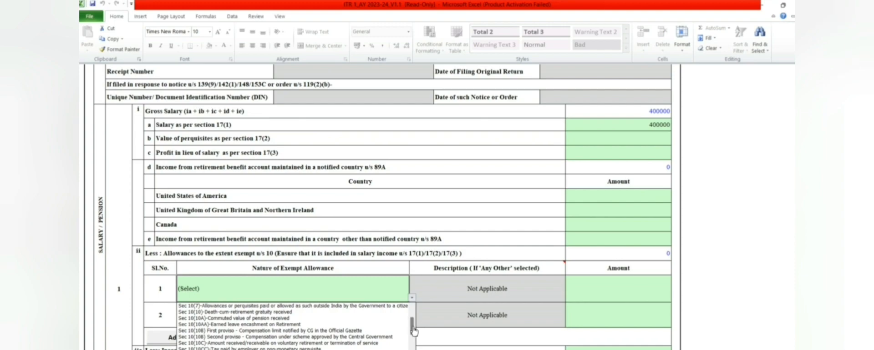
left_click_drag(414, 329, 413, 342)
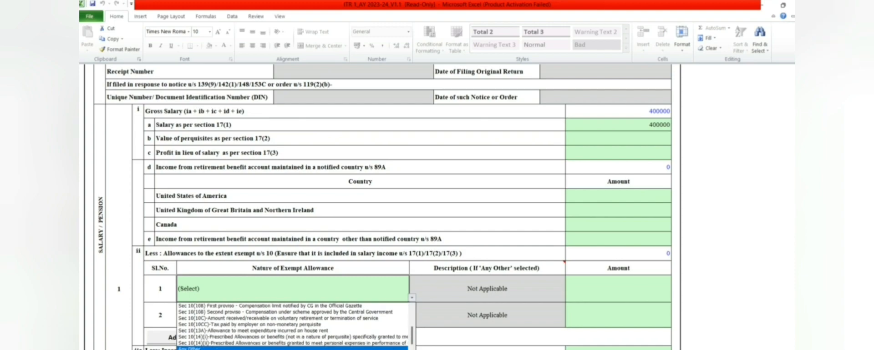
left_click(291, 349)
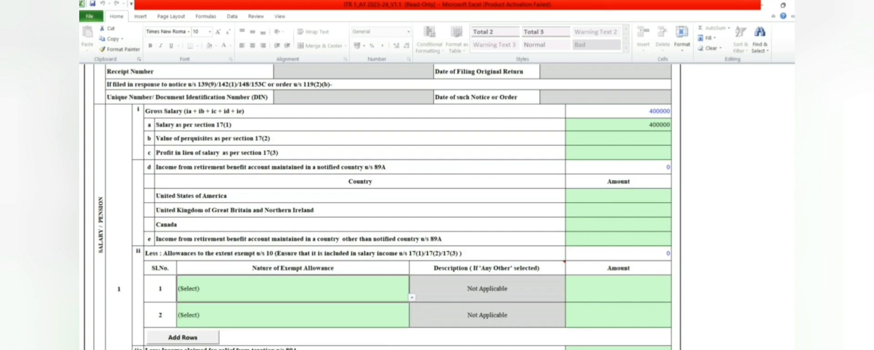
left_click(412, 298)
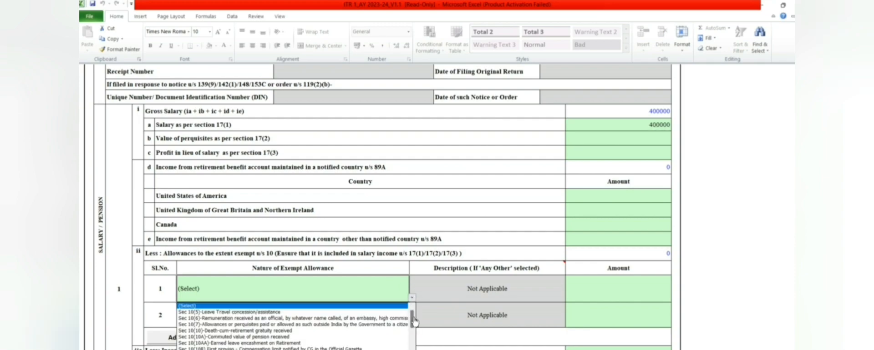
left_click_drag(414, 321, 415, 341)
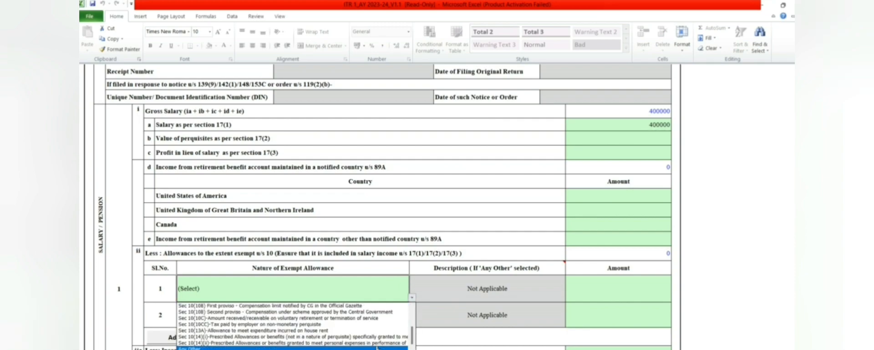
left_click(353, 349)
left_click(476, 291)
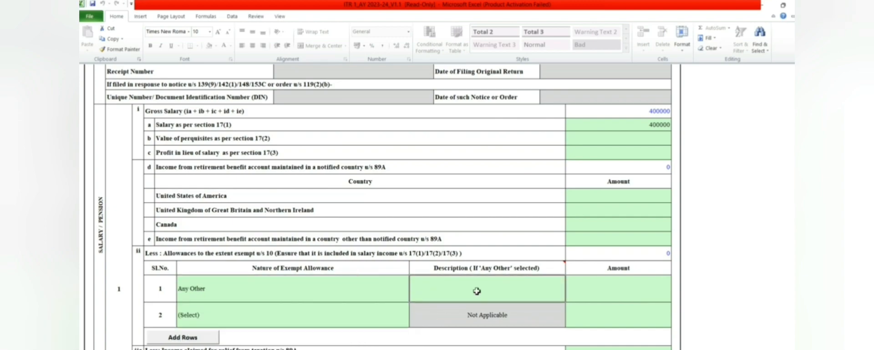
type("NA")
key("Return")
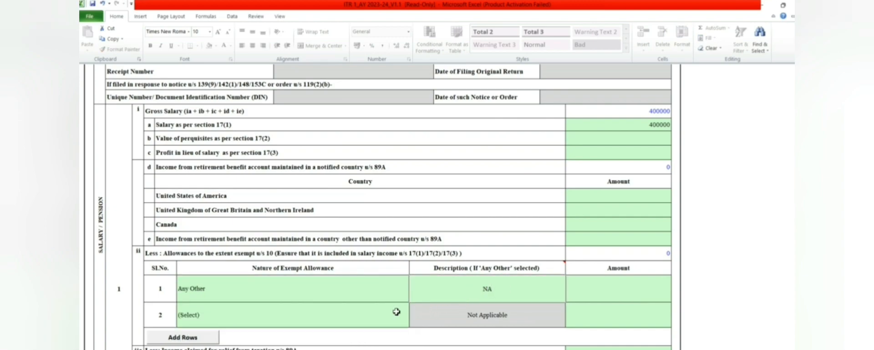
- Set exempt allowance row 2 to Any Other with description NA, and give row 1 amount 0
left_click(397, 312)
left_click(412, 323)
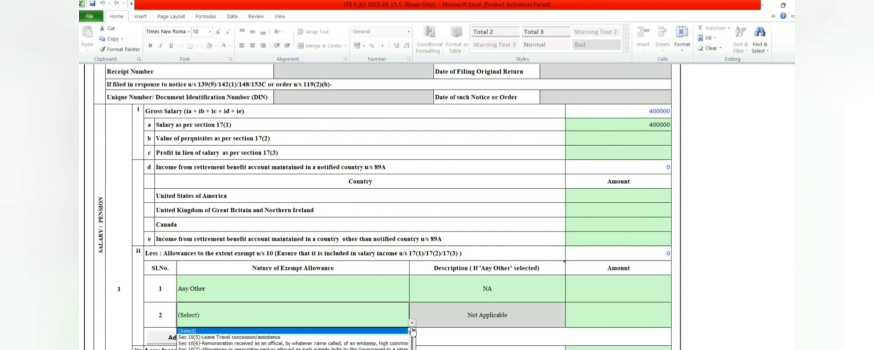
left_click_drag(413, 345, 413, 349)
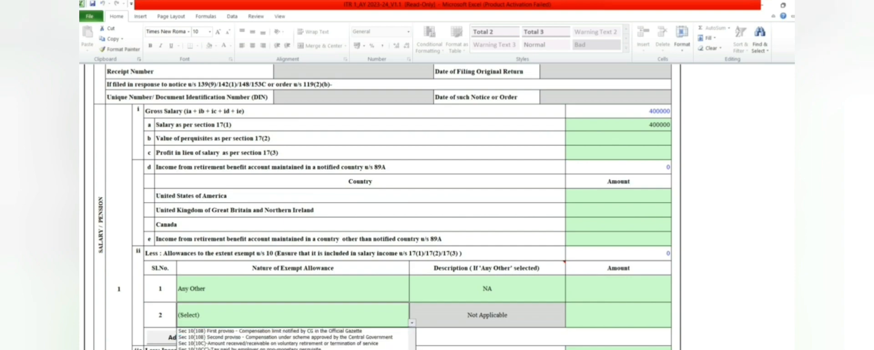
left_click(319, 349)
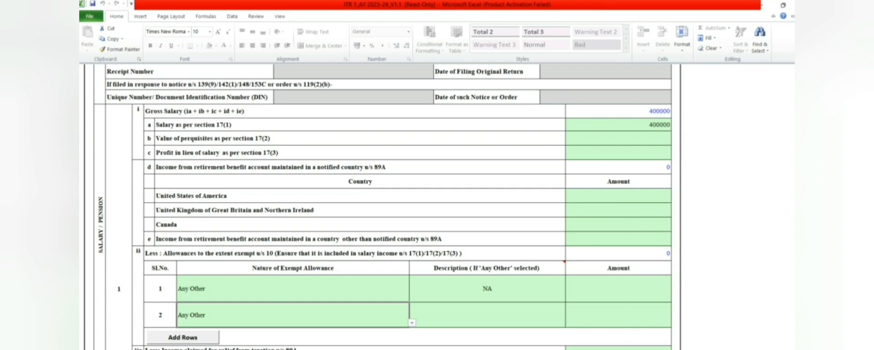
left_click(512, 311)
type("NA")
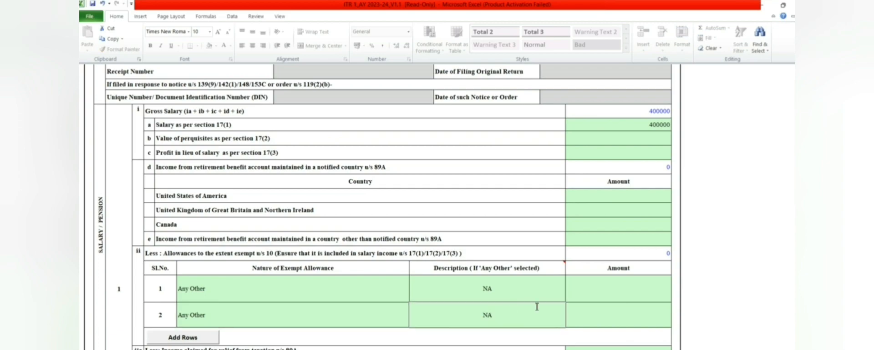
left_click(606, 298)
type("0")
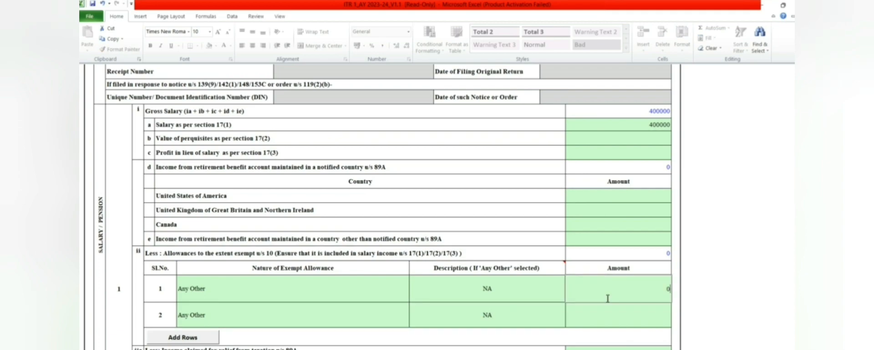
key("Return")
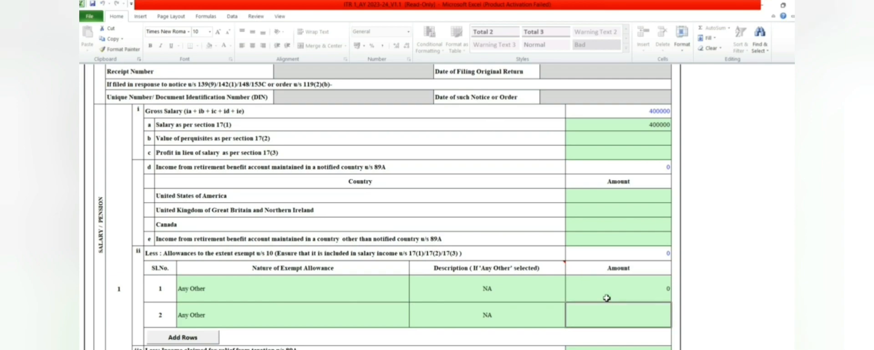
- Enter 0 for the row-2 allowance amount and the USA, UK, Canada and row e amounts
type("0")
left_click(636, 194)
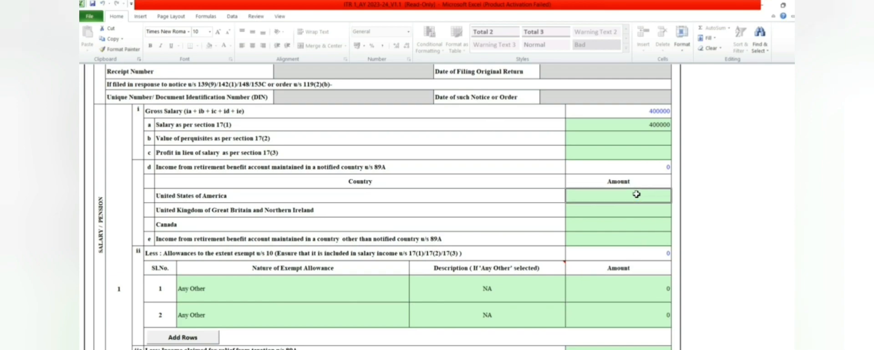
type("0")
key("Return")
type("0")
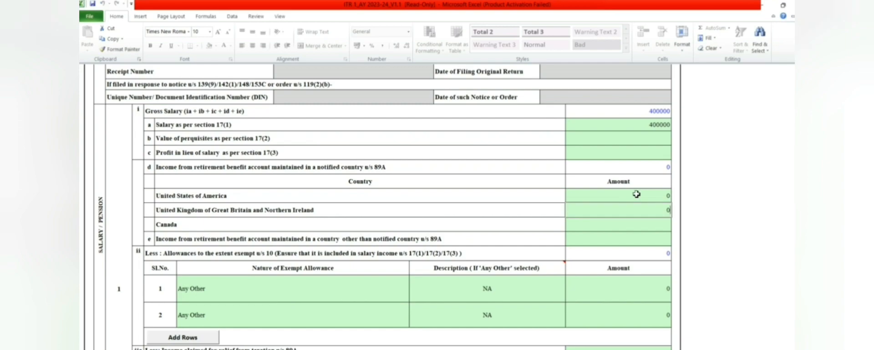
key("Return")
type("0")
key("Return")
type("0")
key("Return")
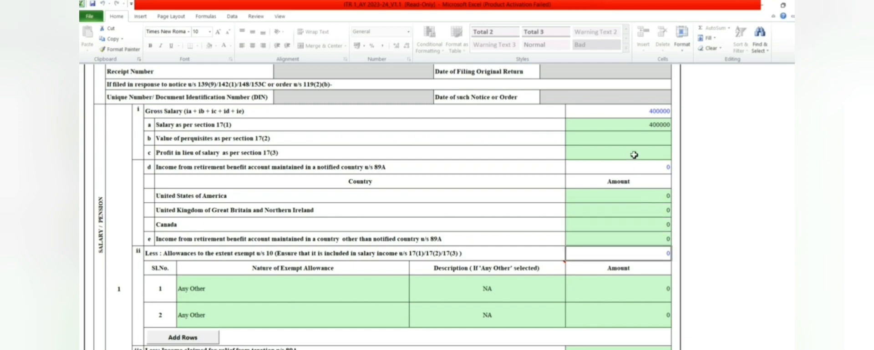
- Enter 0 for perquisites and for profit in lieu of salary
left_click(629, 138)
type("0")
key("Return")
type("0")
key("Return")
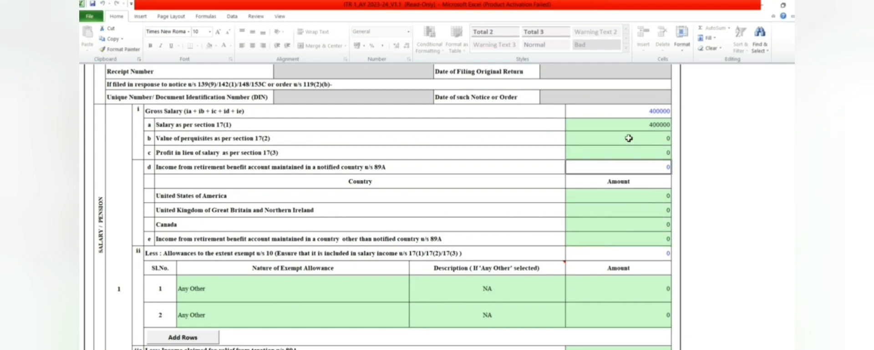
left_click_drag(793, 153, 794, 160)
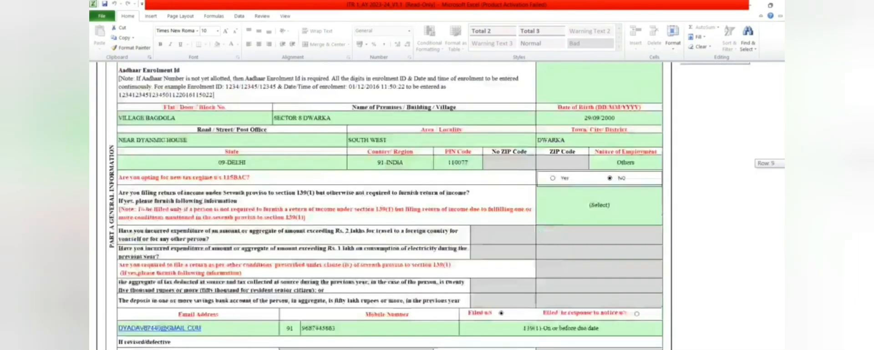
scroll(378, 204, "up", 3)
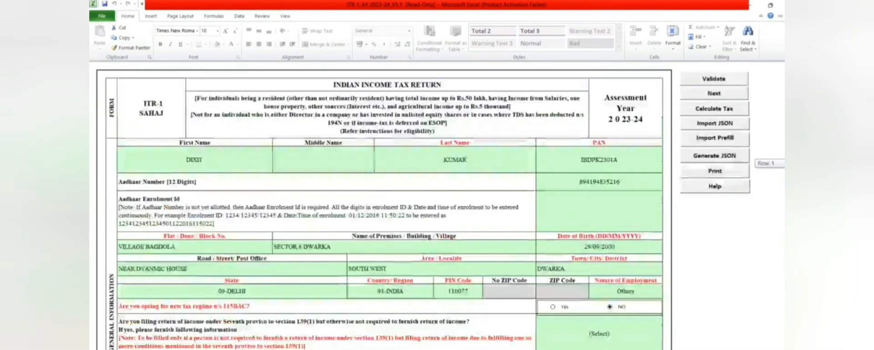
scroll(378, 204, "down", 2)
scroll(384, 206, "down", 12)
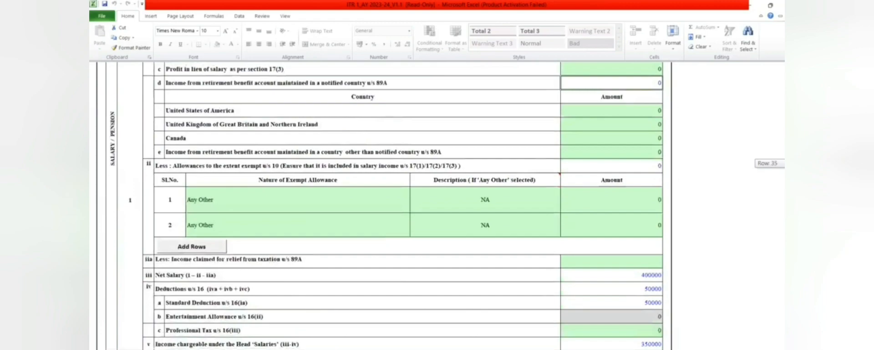
scroll(341, 276, "down", 1)
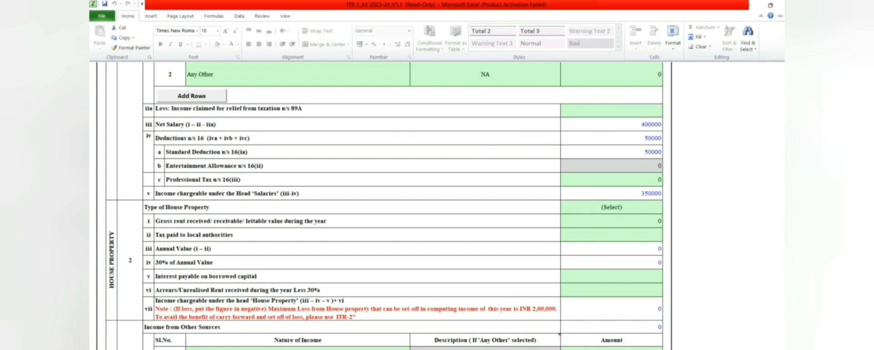
- Put 0 in the House Property interest payable and arrears/unrealised rent amount cells
scroll(764, 178, "down", 4)
scroll(711, 196, "up", 2)
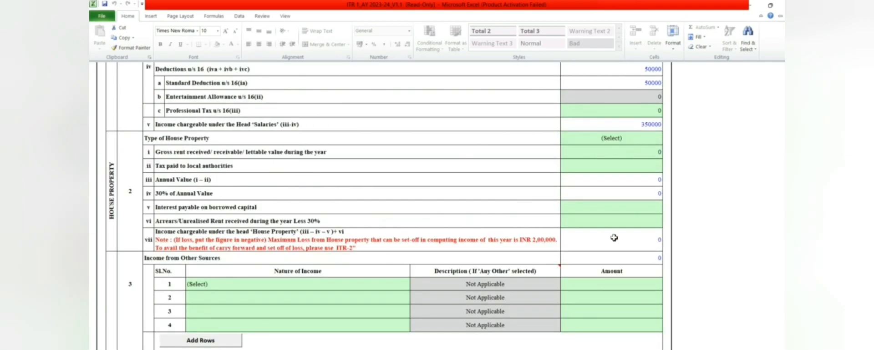
left_click(621, 210)
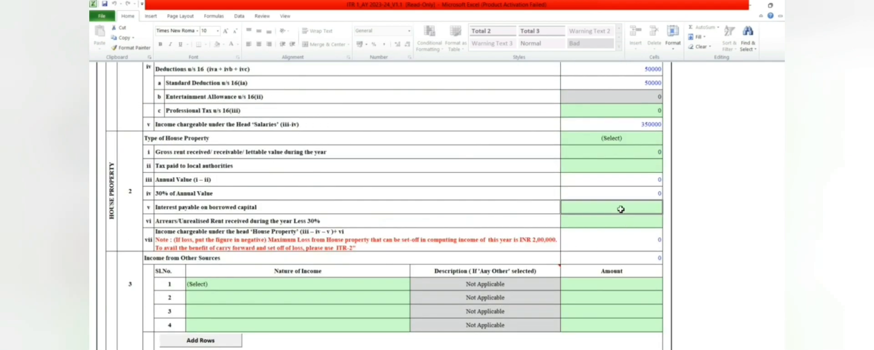
key("Return")
key("Up")
type("0")
key("Up")
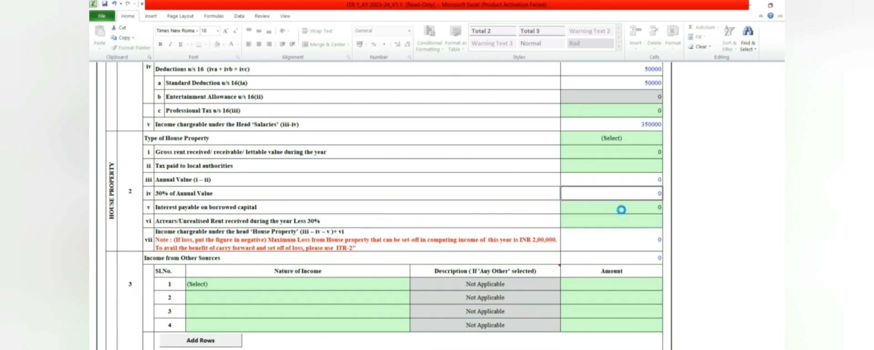
key("Down")
type("0")
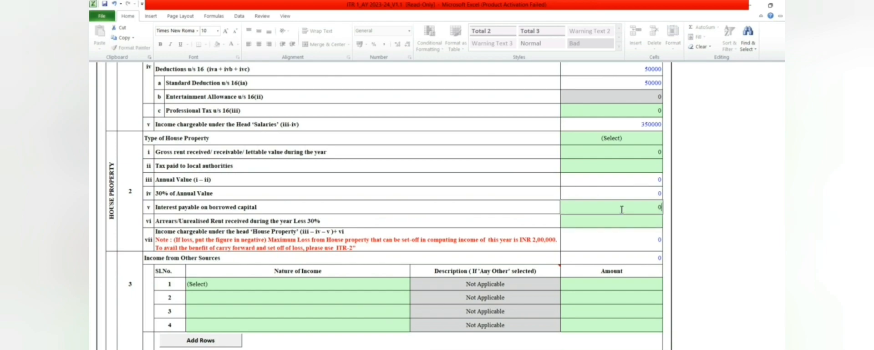
key("Return")
type("0")
key("Return")
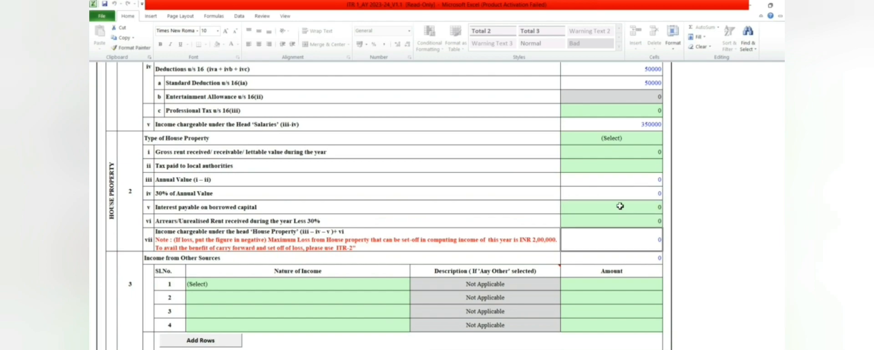
- Choose Self Occupied from the Type of House Property dropdown
left_click(601, 143)
left_click(665, 142)
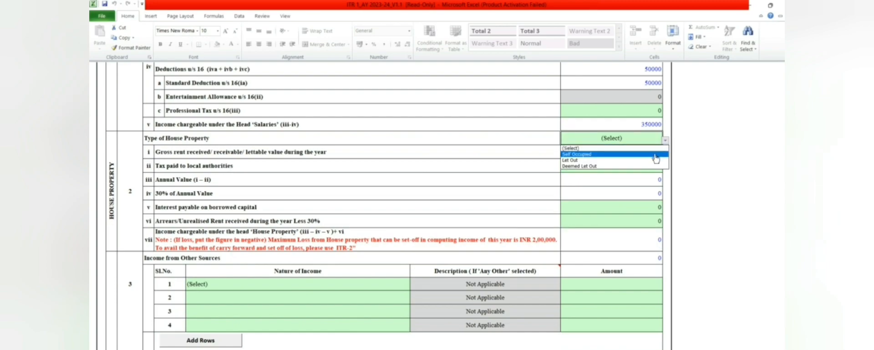
left_click(654, 155)
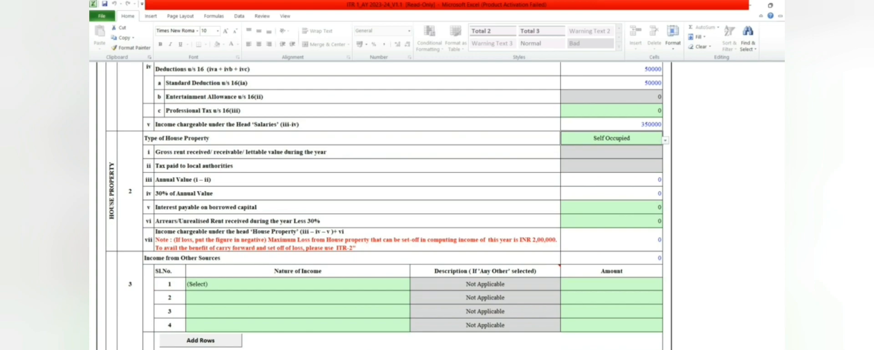
left_click_drag(780, 180, 780, 181)
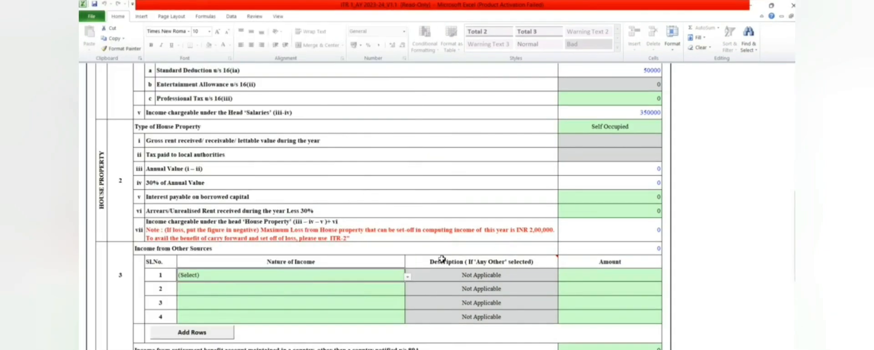
- Select Interest from Savings Bank Account as the row-1 nature of other-source income
left_click(304, 275)
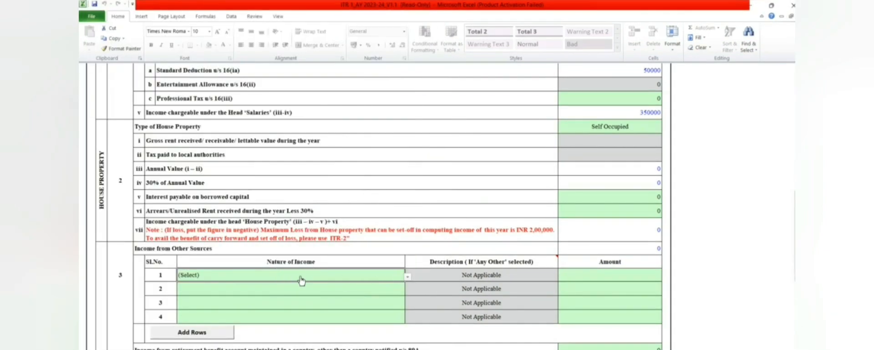
left_click(408, 277)
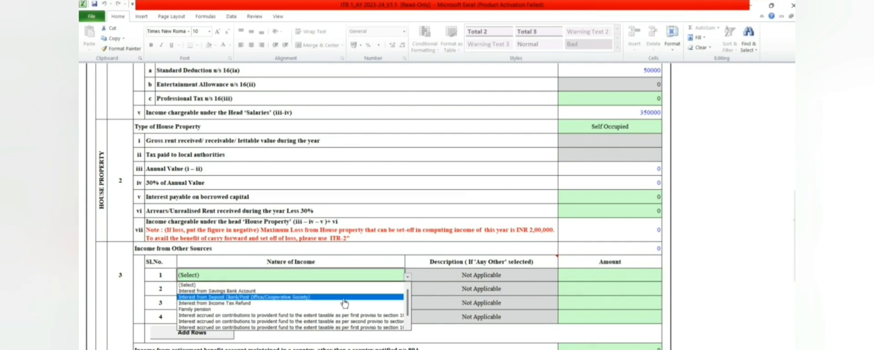
left_click(333, 291)
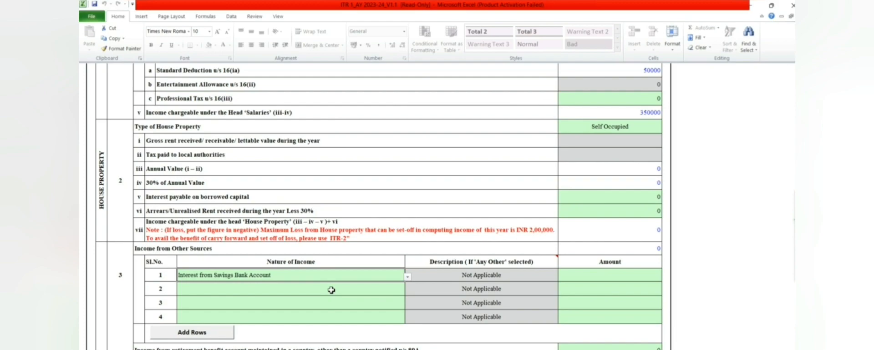
left_click(454, 278)
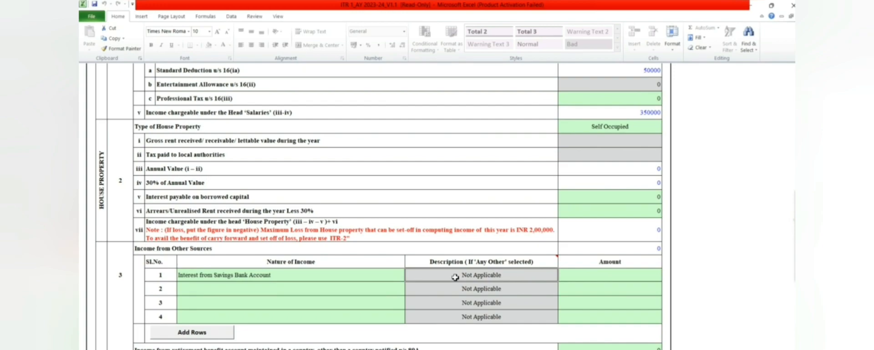
- Enter 1223 as the row-1 savings bank interest amount
left_click(634, 272)
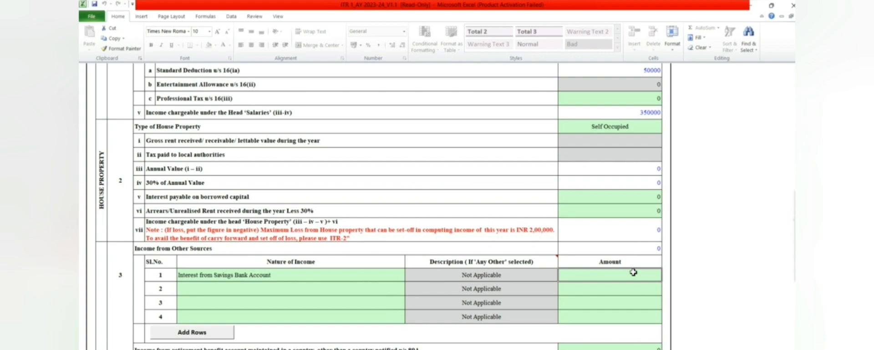
type("1")
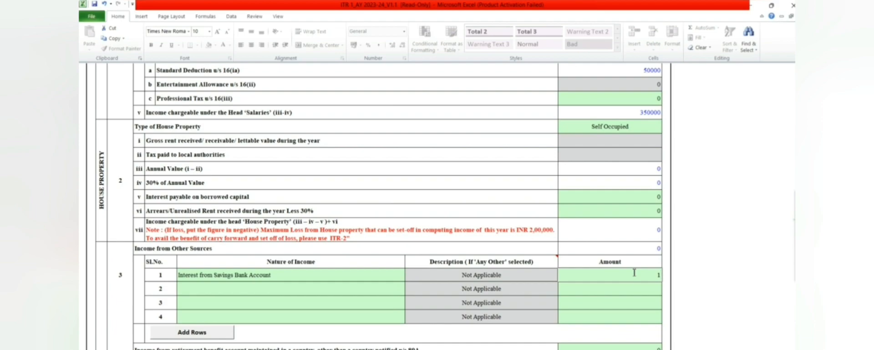
type("223")
key("Return")
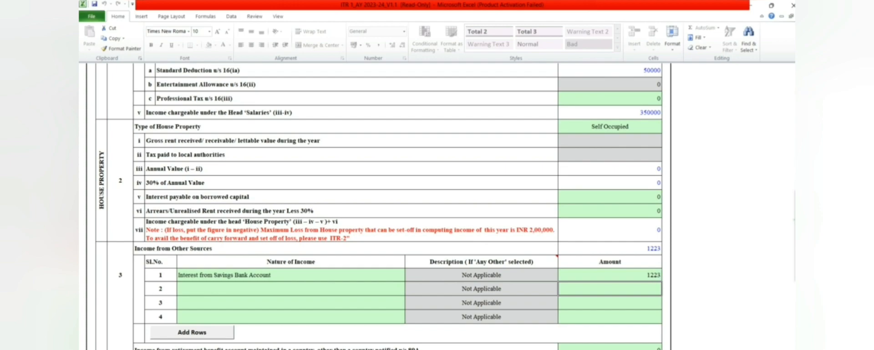
left_click_drag(795, 220, 795, 223)
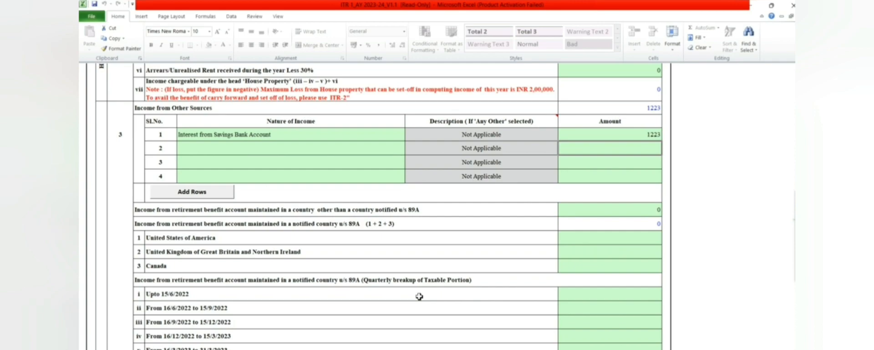
- Enter 0 for the US, UK and Canada retirement-benefit amounts
left_click(625, 239)
type("0")
key("Return")
type("0")
key("Return")
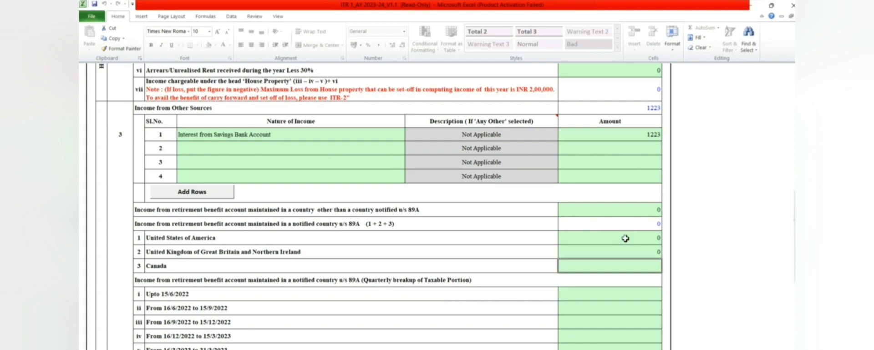
type("0")
key("Return")
- Enter 0 in each quarterly breakup and dividend row, hitting a protected-cell warning
left_click(640, 298)
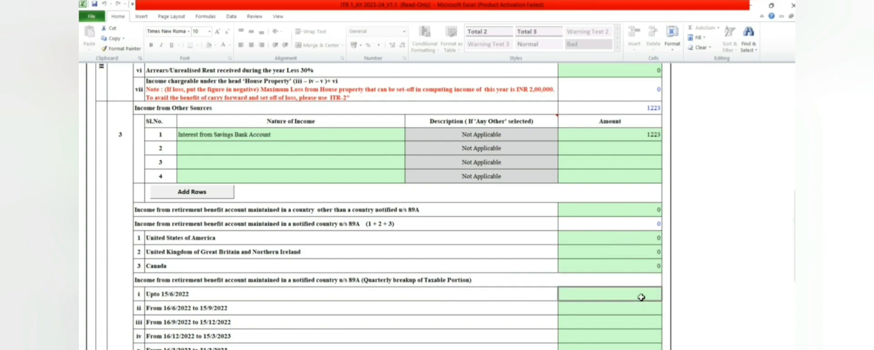
type("0")
key("Return")
type("0")
key("Return")
type("0")
key("Return")
type("0")
key("Return")
key("0")
key("Return")
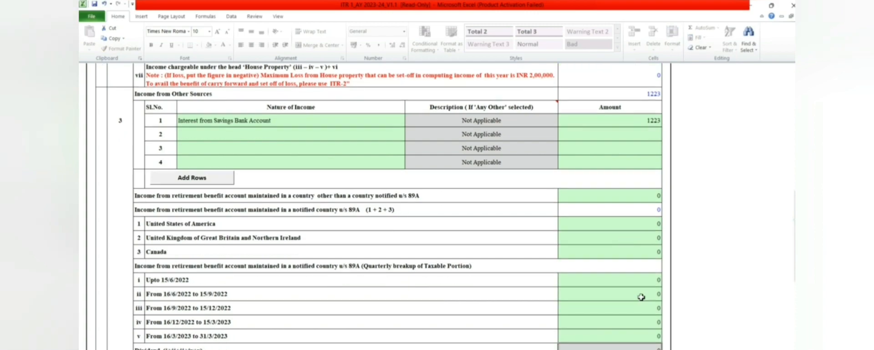
key("Return")
type("0")
key("Return")
type("0")
key("Return")
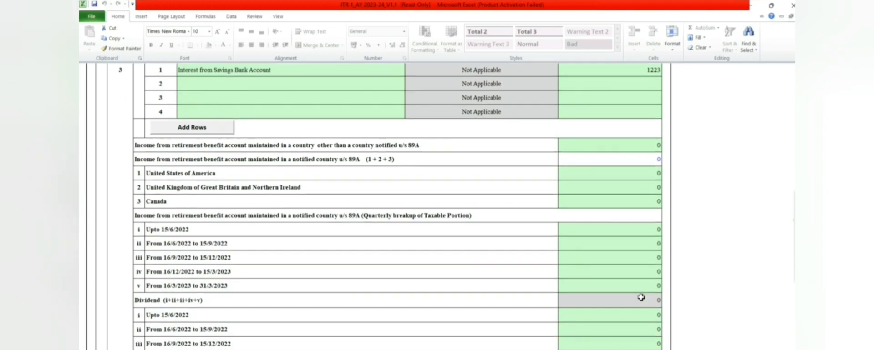
type("0")
key("Return")
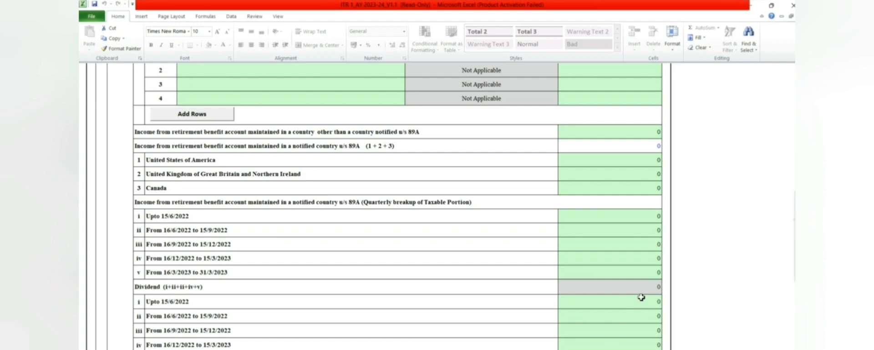
key("Return")
key("Return")
type("0")
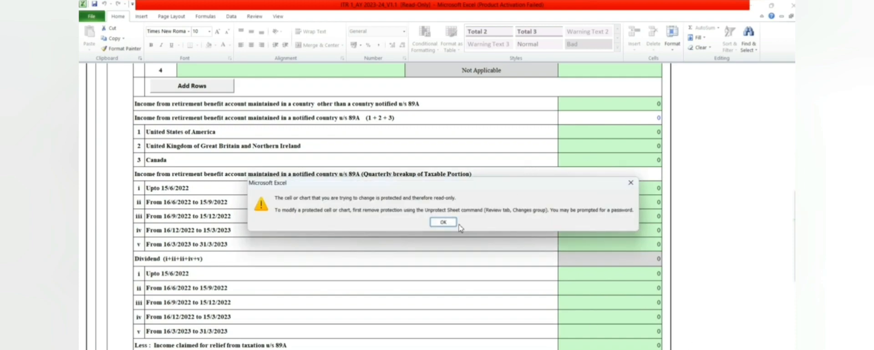
- Dismiss the protected-cell warning and scroll down to Part C – Deductions
left_click(443, 222)
scroll(452, 225, "down", 1)
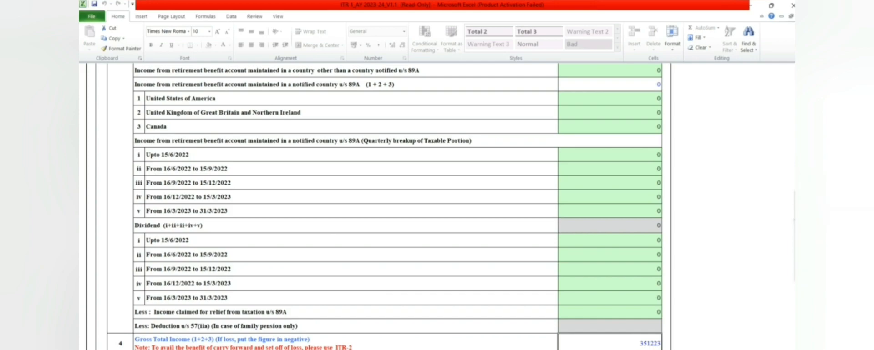
scroll(639, 219, "down", 5)
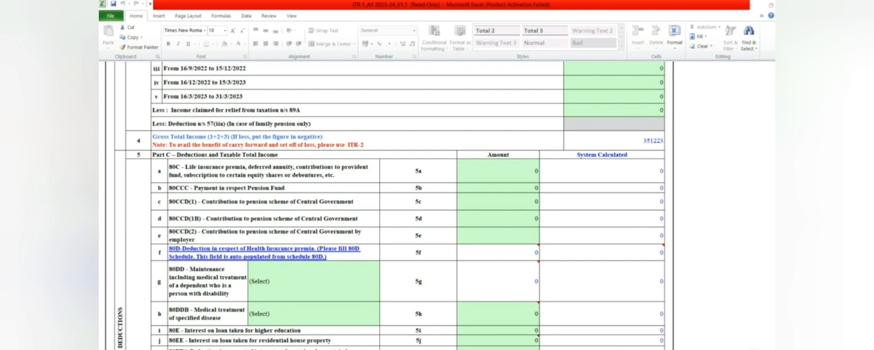
left_click(614, 141)
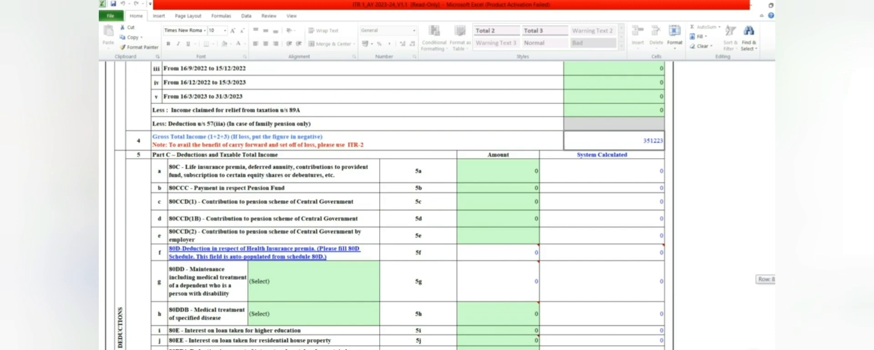
scroll(384, 204, "down", 2)
scroll(385, 205, "down", 2)
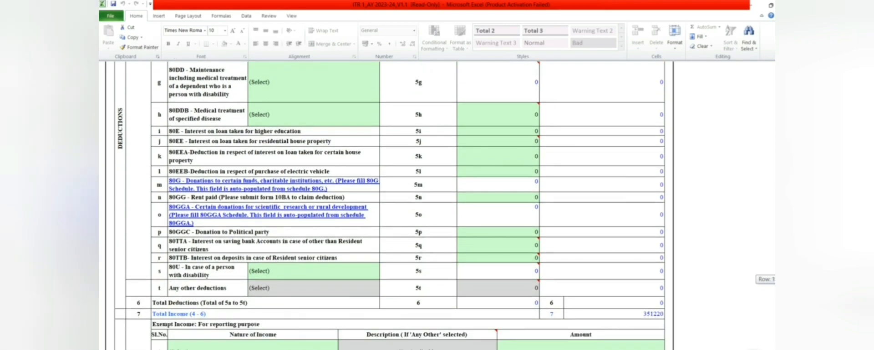
scroll(385, 205, "down", 2)
scroll(385, 205, "up", 2)
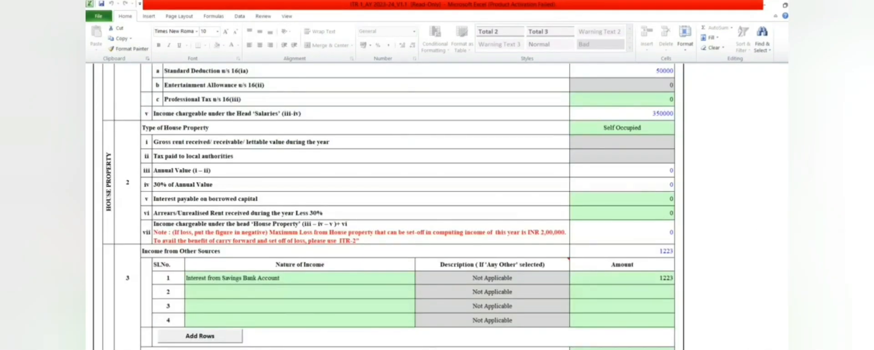
- Claim 1223 under 80GGC as a donation to a political party
left_click_drag(807, 181, 808, 195)
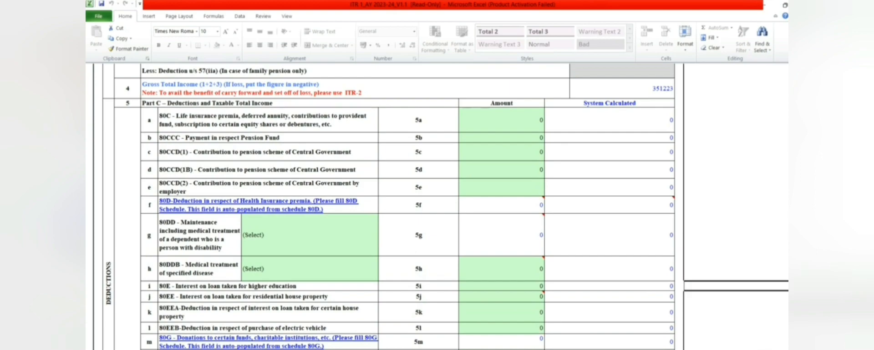
left_click_drag(807, 295, 807, 297)
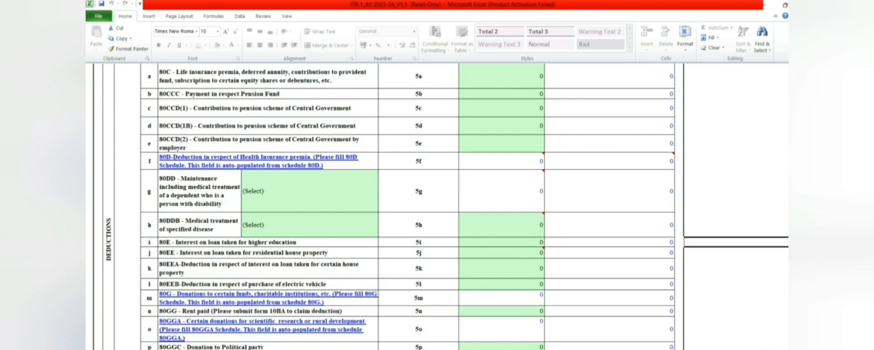
left_click(498, 348)
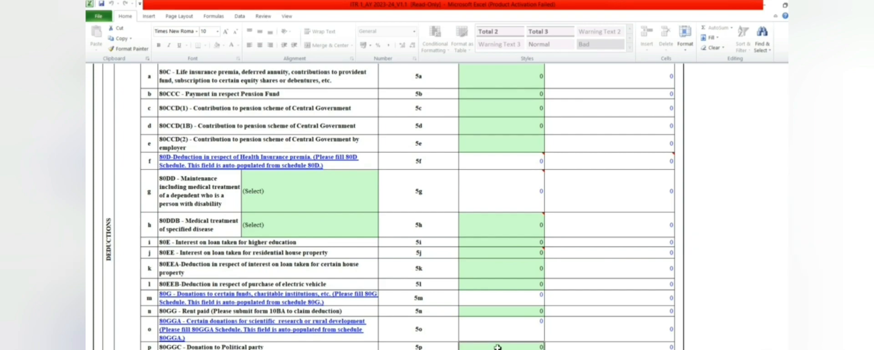
type("1223")
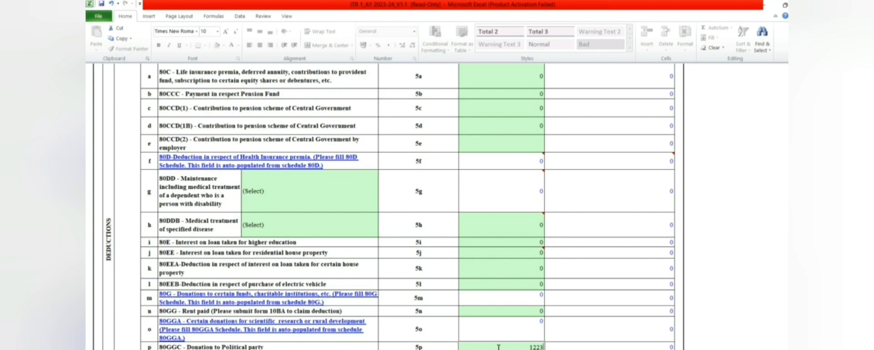
key("Return")
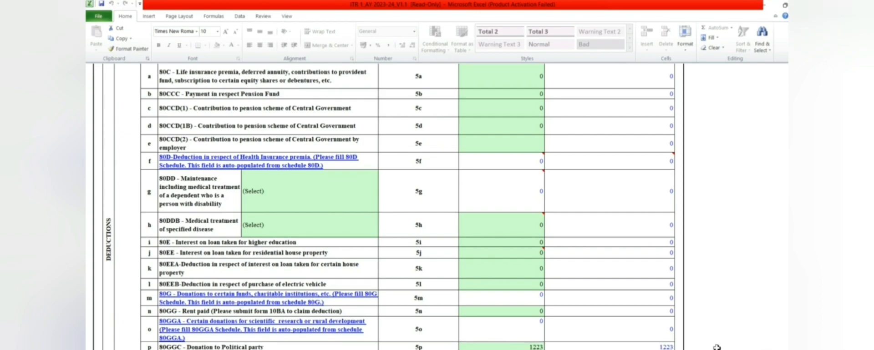
left_click_drag(805, 303, 805, 309)
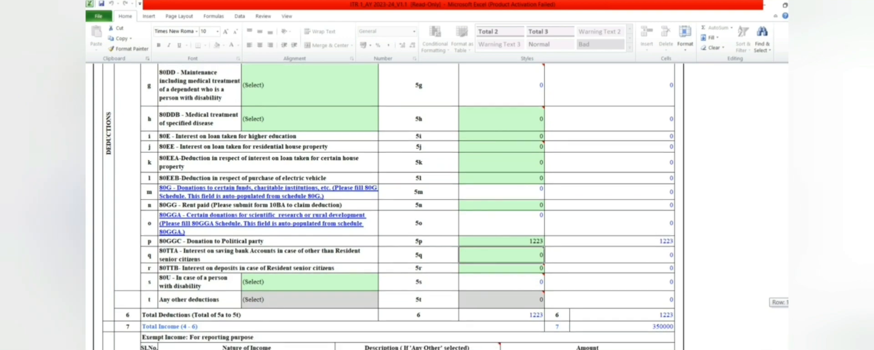
left_click_drag(804, 309, 805, 314)
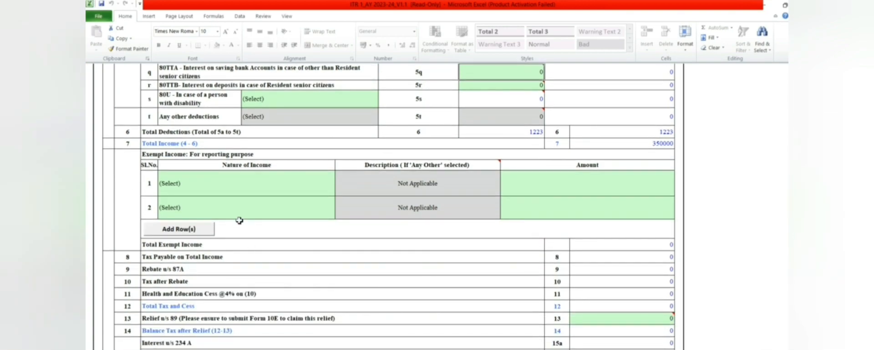
- Set exempt income row 1 to Any Other with description NA
left_click(231, 195)
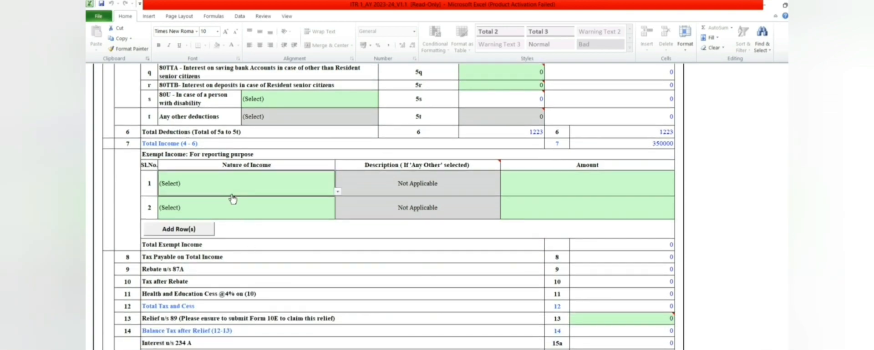
left_click(338, 193)
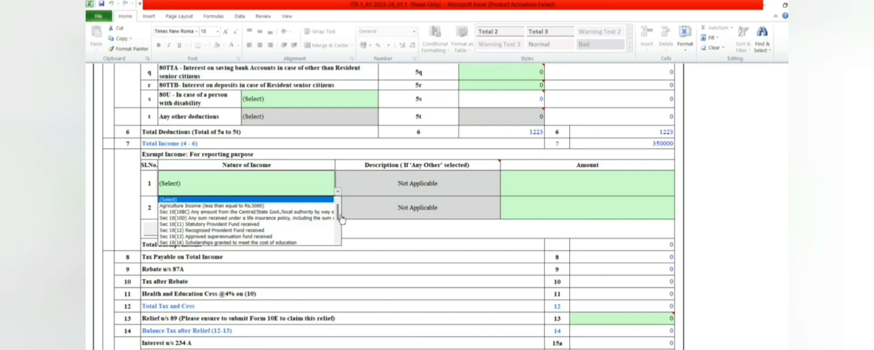
left_click_drag(341, 219, 340, 238)
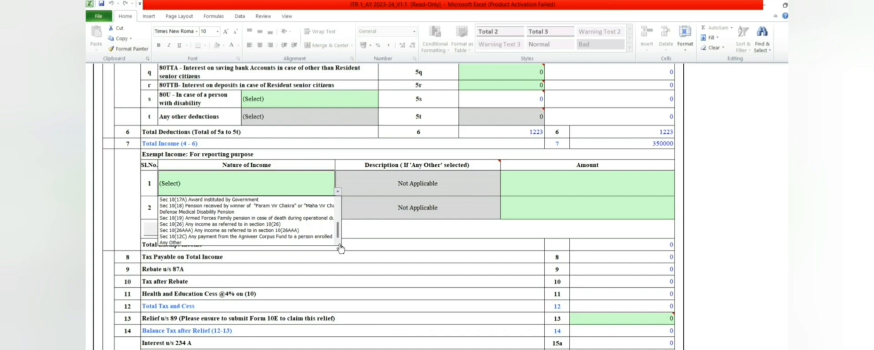
left_click(321, 244)
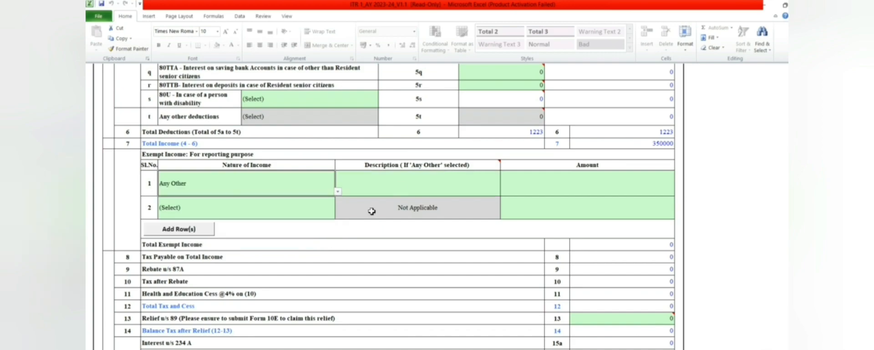
left_click(412, 192)
type("N")
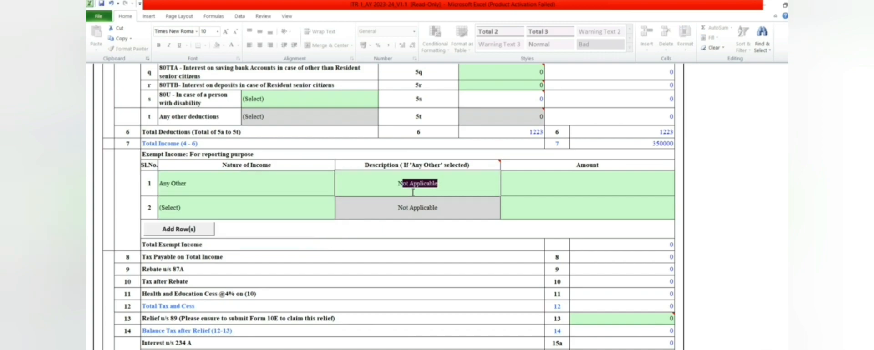
type("A")
key("Return")
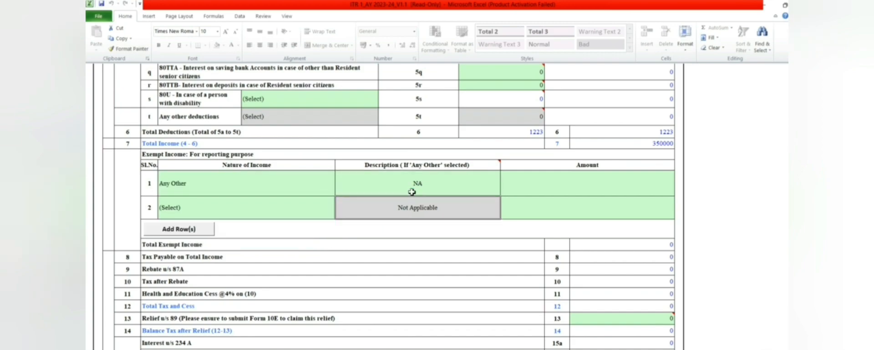
- Set exempt income row 2 to Any Other with description NA
left_click(327, 206)
left_click(338, 215)
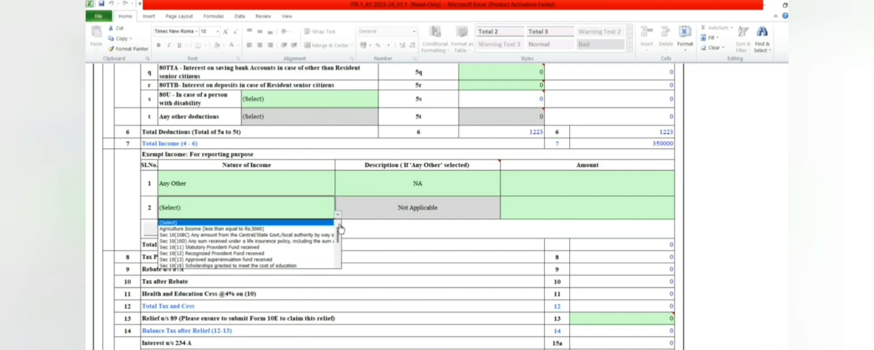
left_click_drag(340, 230, 337, 274)
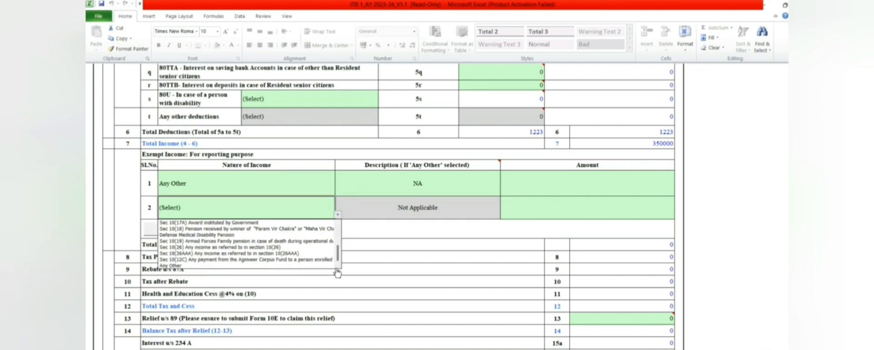
left_click(318, 267)
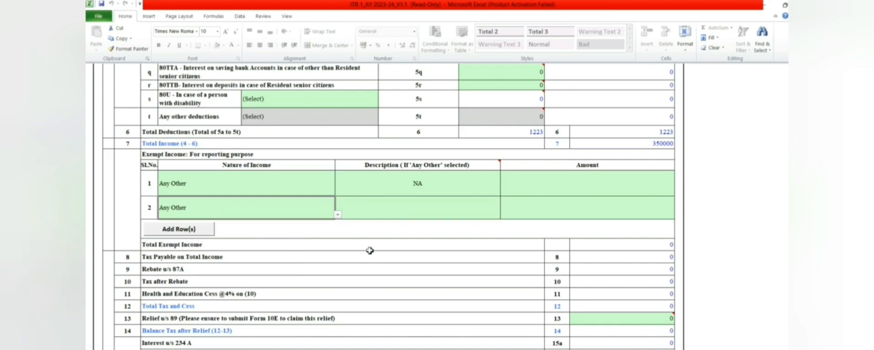
left_click(424, 210)
type("NA")
key("Tab")
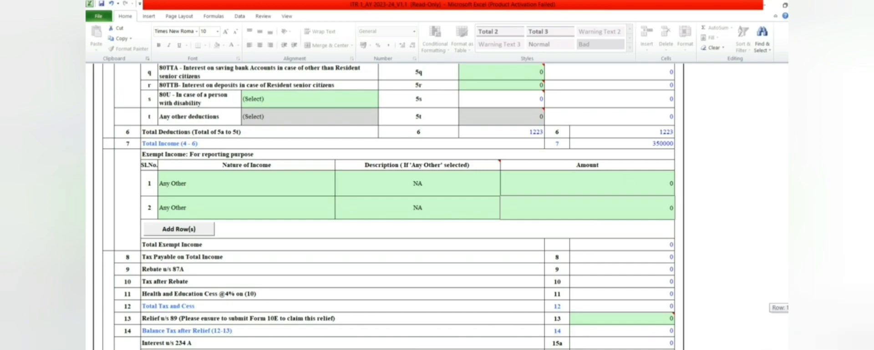
scroll(389, 204, "down", 2)
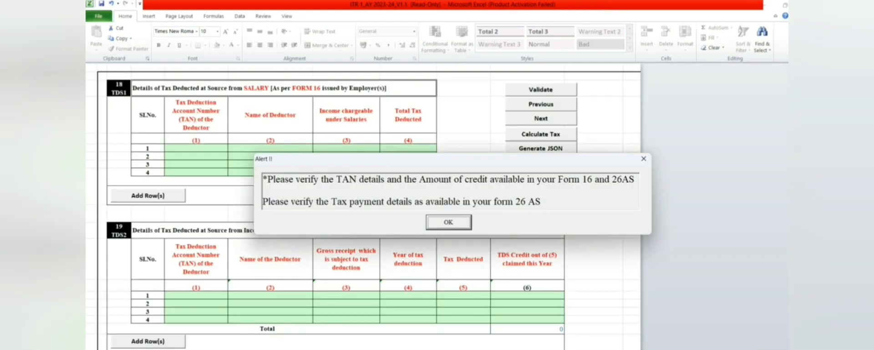
- Dismiss the alert reminding you to verify TAN and Form 26AS details
left_click(443, 229)
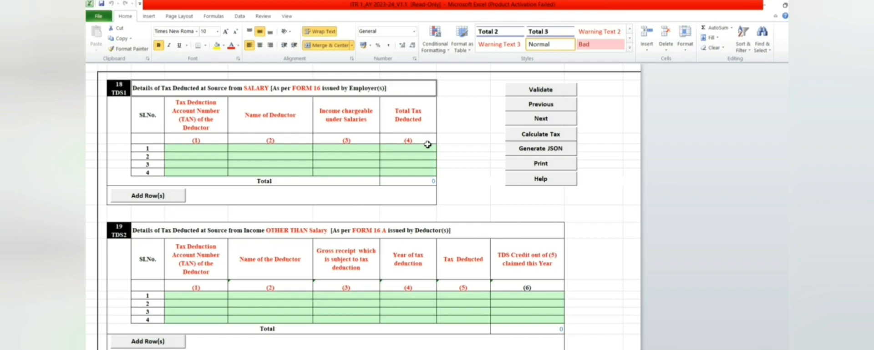
- Enter a TAN in the first TDS1 row, then cancel it when rejected as invalid
left_click(205, 151)
type("GDUGFDYUS")
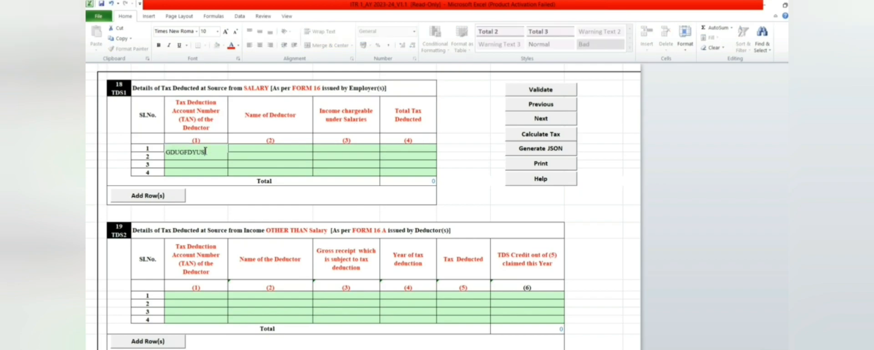
left_click(255, 149)
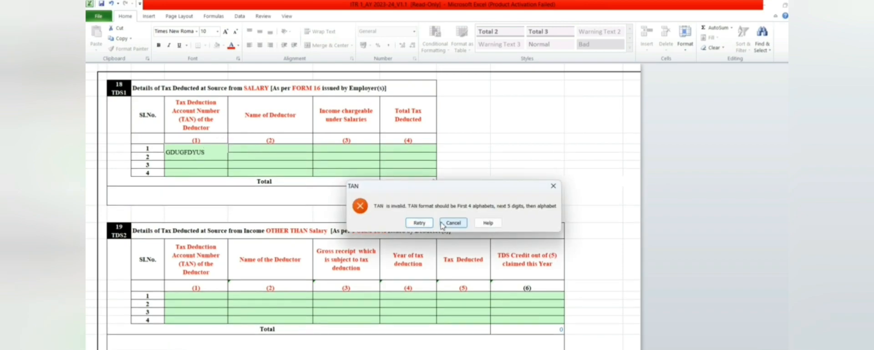
left_click(452, 223)
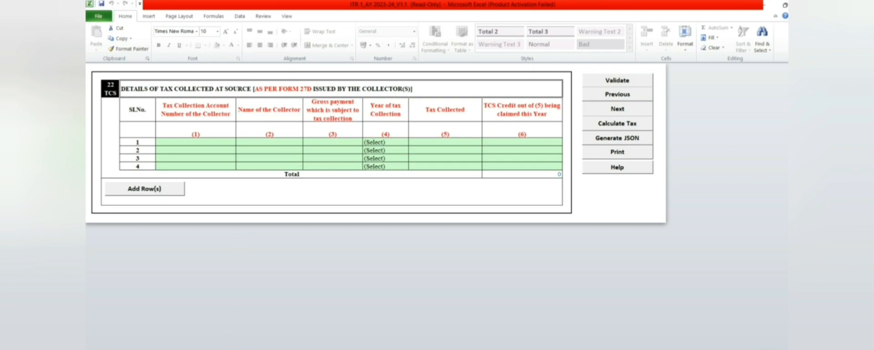
- Jump ahead to the Taxes Paid sheet with Ctrl+PageDown
key("ctrl+Page_Down")
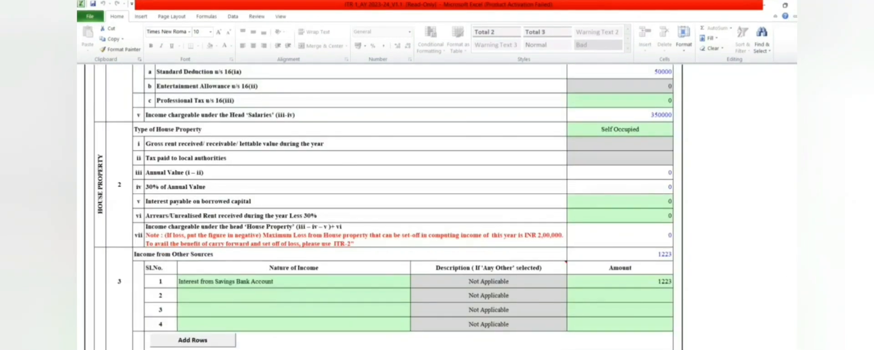
- Enter the 80GGC political-party donation in cell 5p of Part C Deductions
left_click_drag(796, 183, 796, 194)
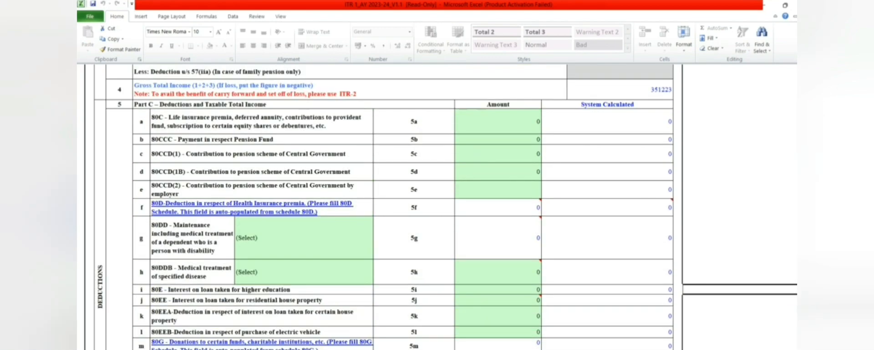
left_click_drag(796, 297, 796, 299)
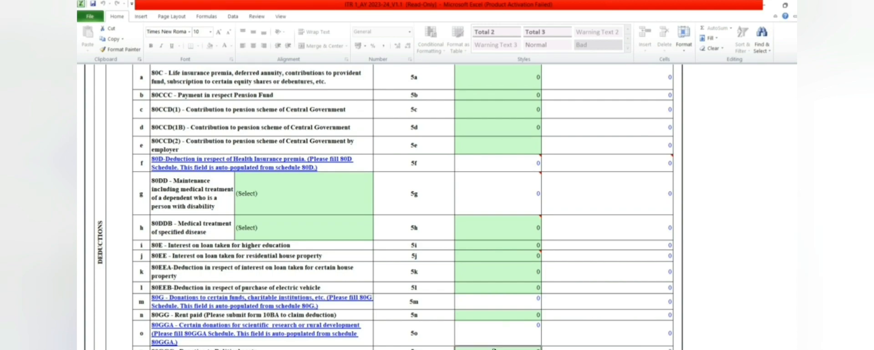
type("10")
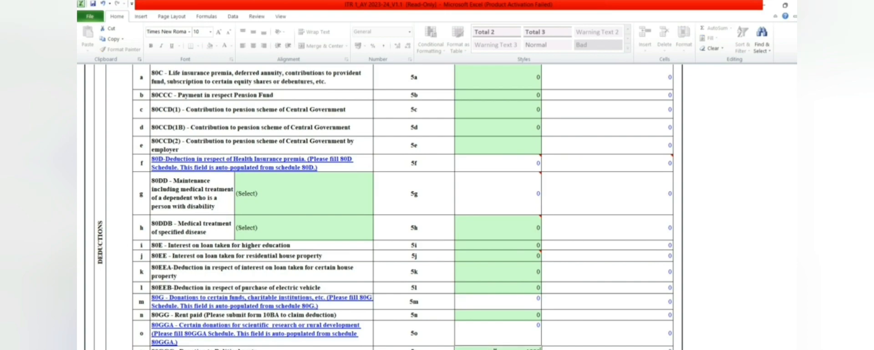
key("Return")
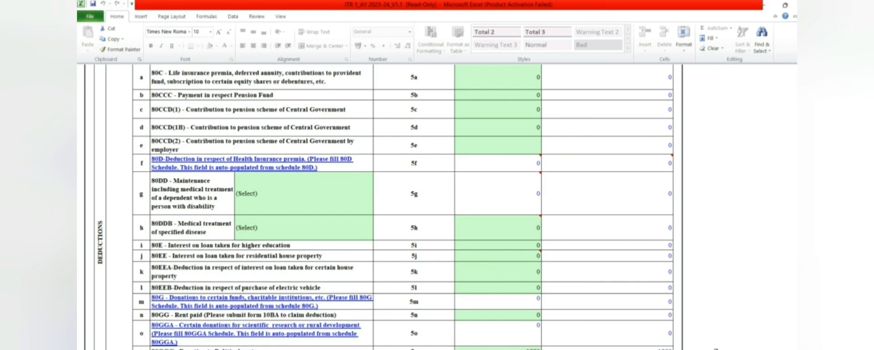
left_click_drag(796, 306, 795, 311)
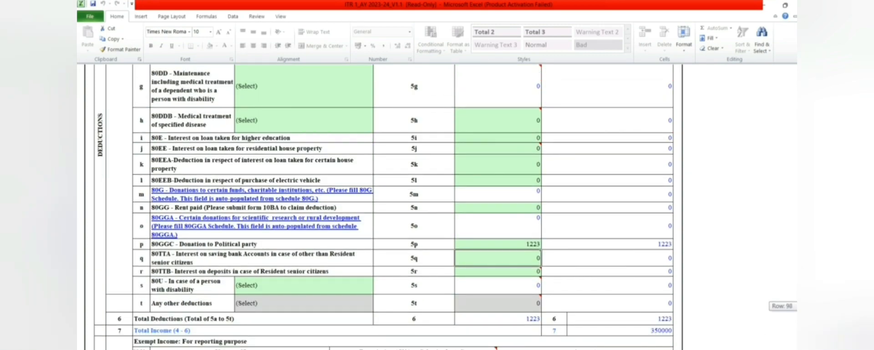
left_click_drag(796, 312, 795, 318)
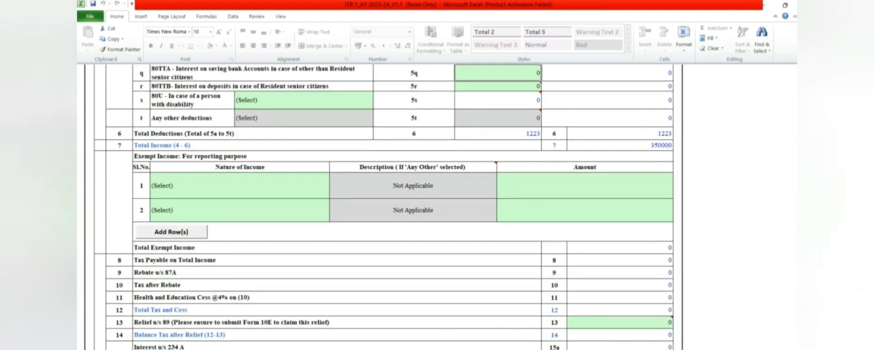
- Set exempt income row 1 to Any Other with description NA
left_click(225, 197)
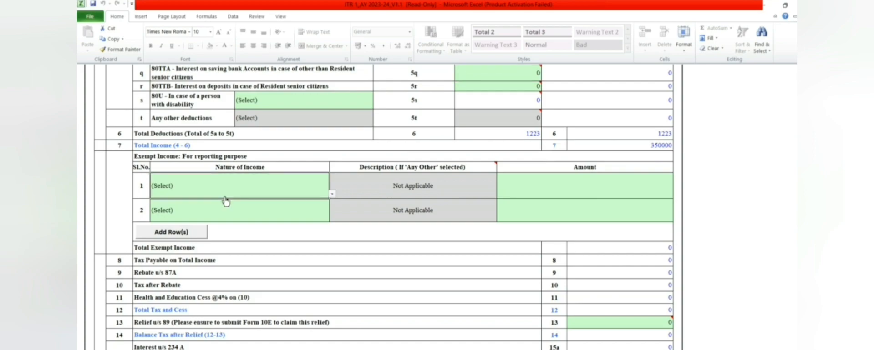
left_click(333, 195)
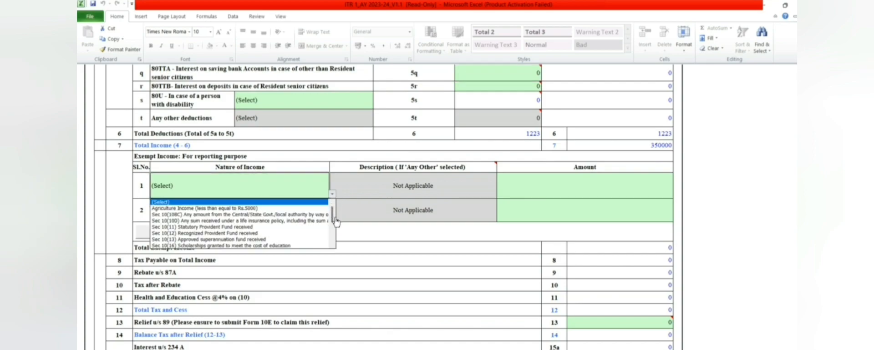
left_click_drag(336, 222, 335, 239)
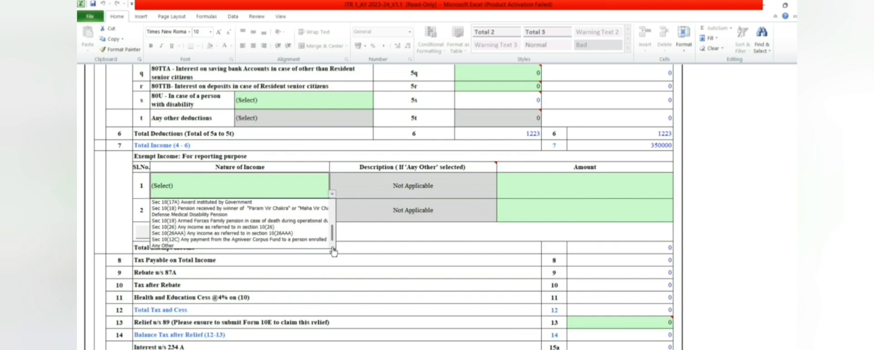
left_click(314, 246)
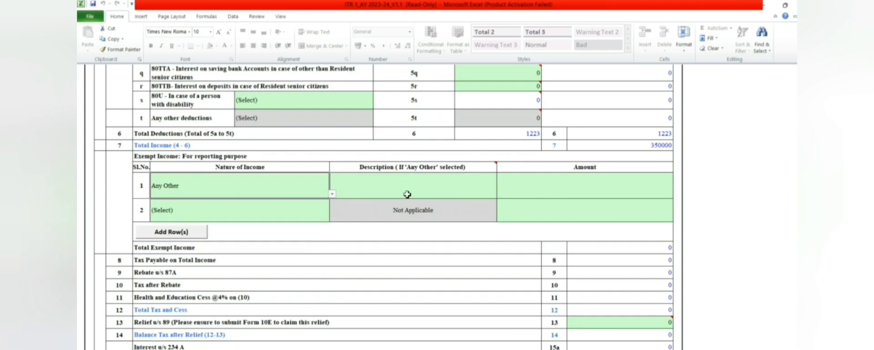
left_click(407, 195)
double_click(407, 194)
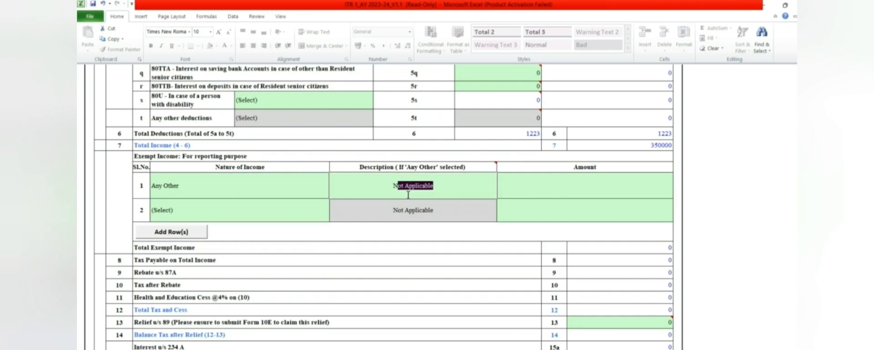
type("A")
key("Return")
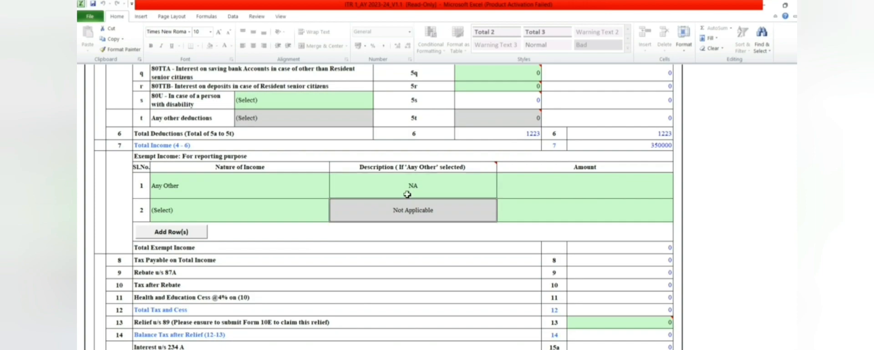
- Set exempt income row 2 to Any Other with description NA
left_click(322, 209)
left_click(331, 218)
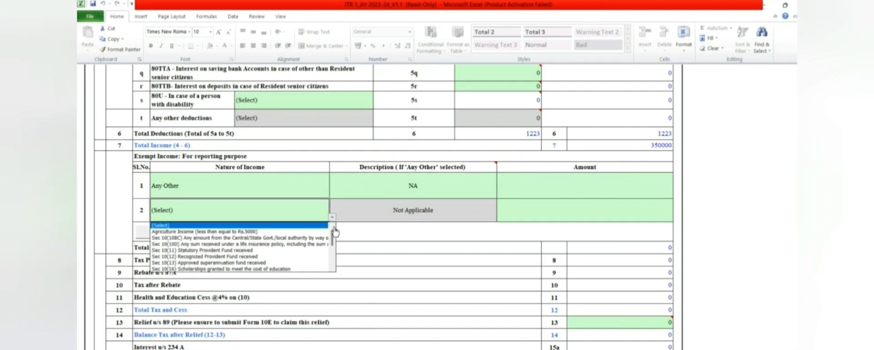
left_click_drag(332, 237, 332, 276)
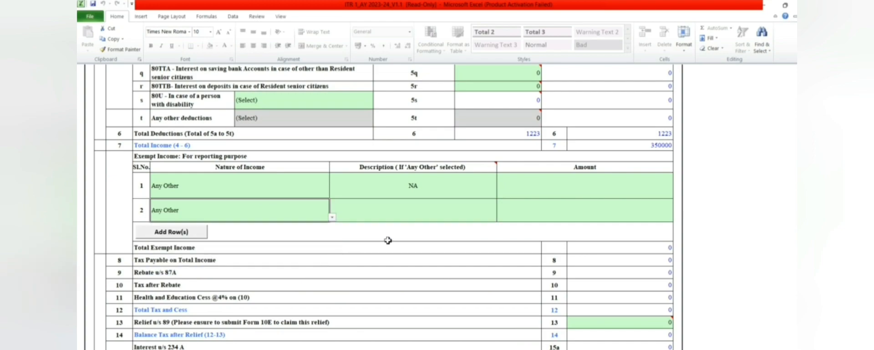
left_click(418, 212)
type("NA")
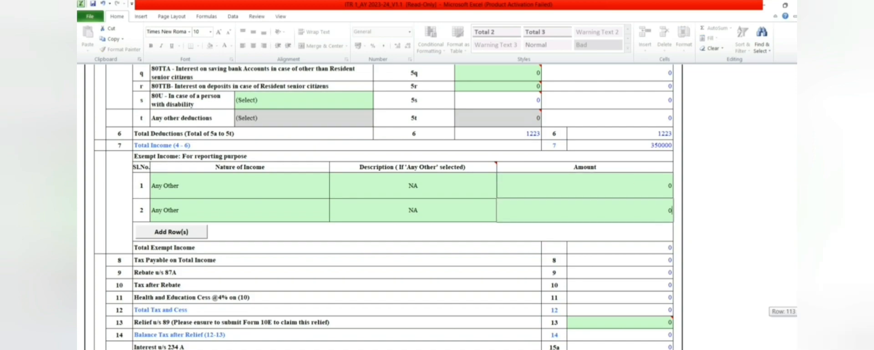
scroll(384, 205, "down", 2)
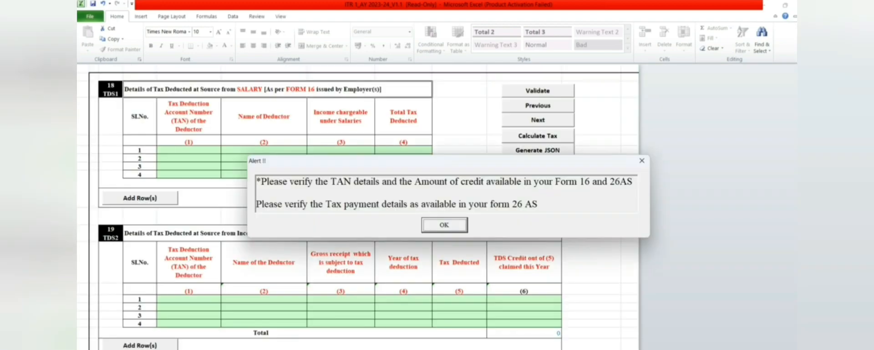
- Close the TAN and Form 26AS verification alert on the TDS sheet
left_click(439, 231)
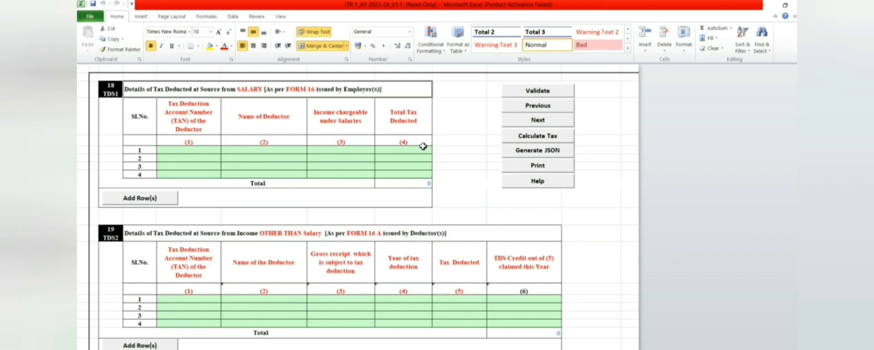
- Discard the invalid TAN in TDS1 row 1, then go on to the Taxes Paid sheet
left_click(197, 152)
type("GDUGFDYUS")
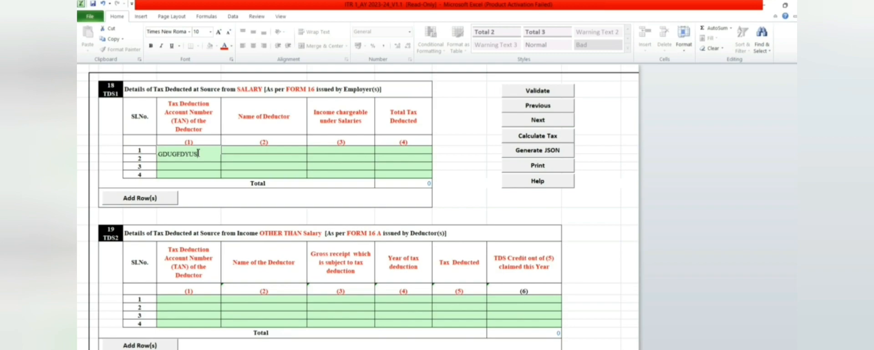
left_click(250, 154)
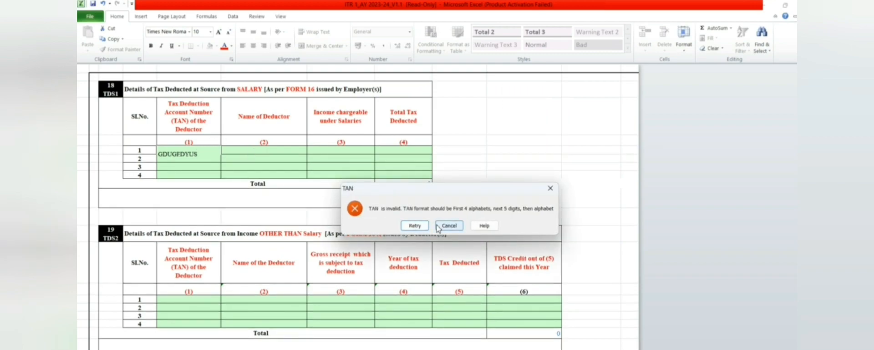
left_click(438, 225)
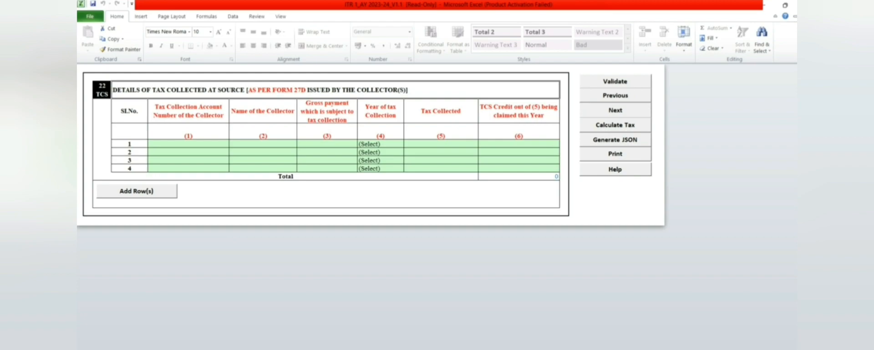
key("ctrl+Page_Down")
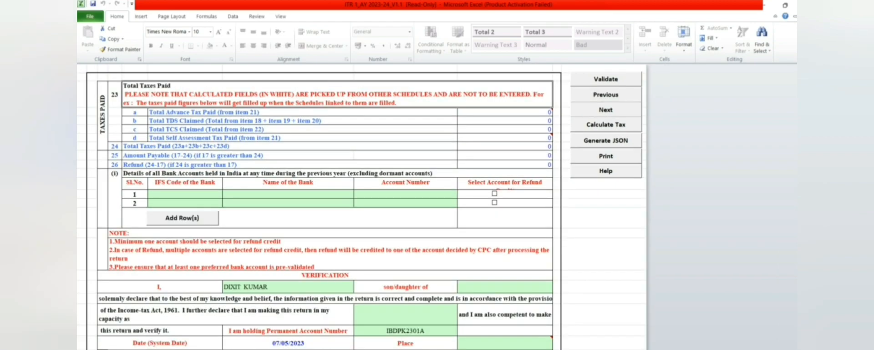
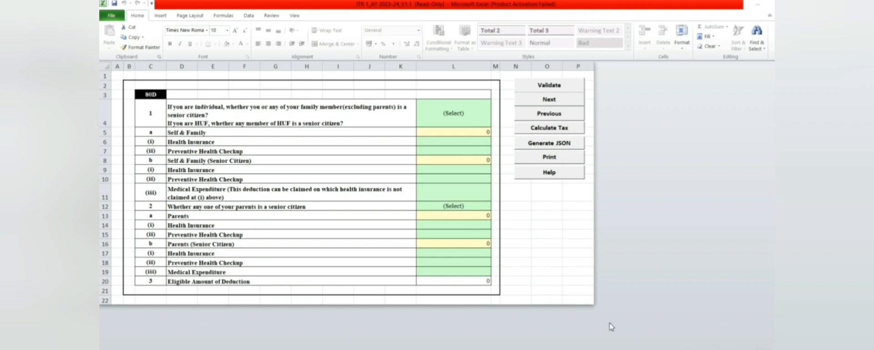
- Enter 5000 as the parents' preventive health checkup amount in cell L15 of the 80D sheet
left_click(468, 235)
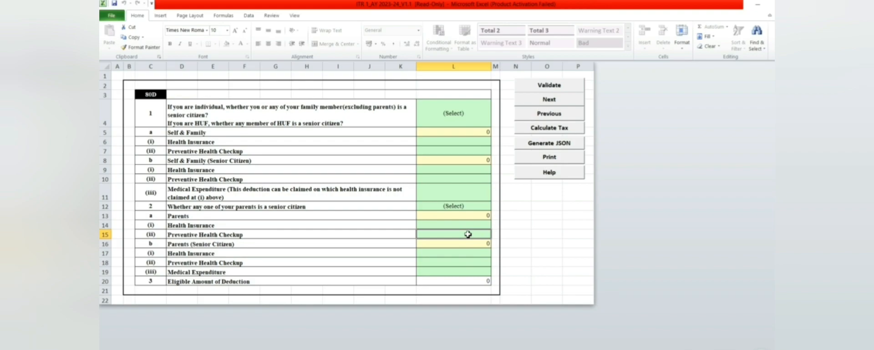
type("5000")
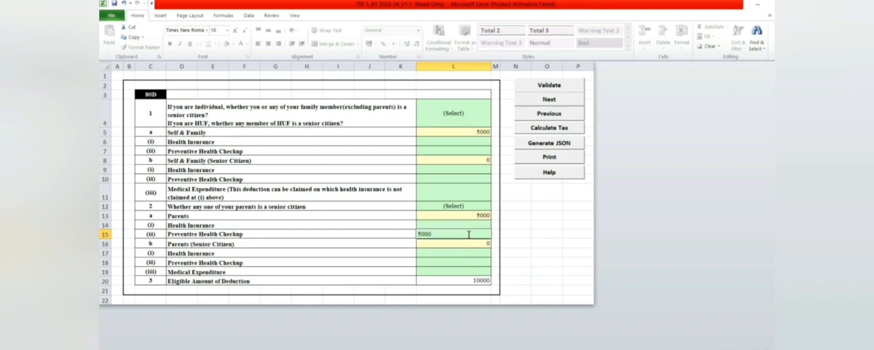
key("Return")
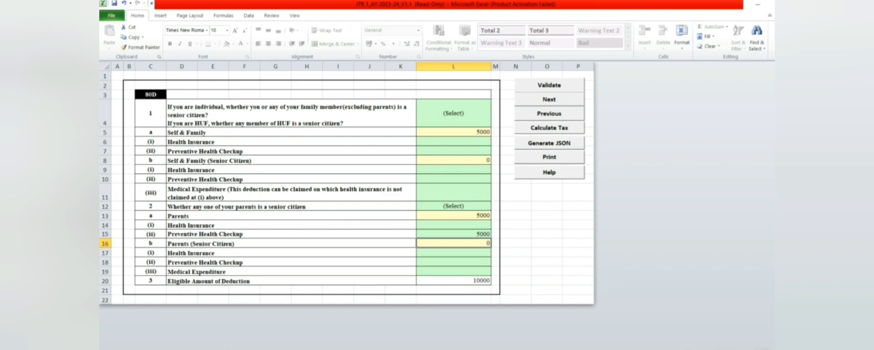
key("ctrl+Page_Down")
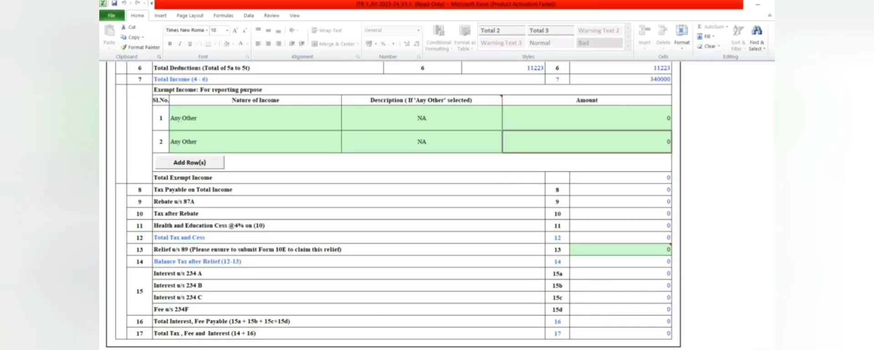
- Scroll up to the Part B-TTI deductions rows showing 80D at 10000 and total 11223
scroll(393, 204, "up", 5)
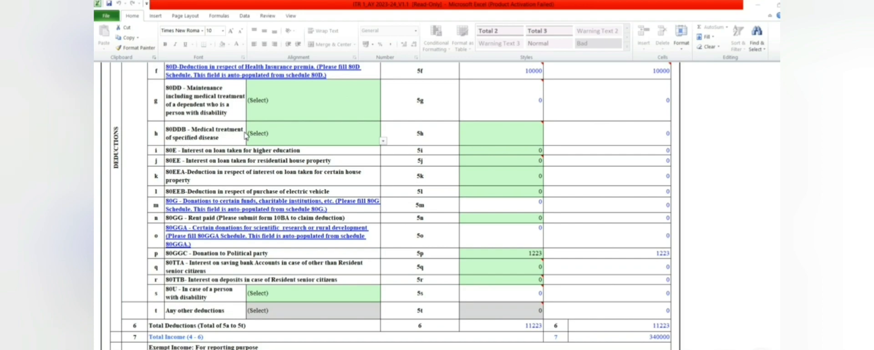
- In row 5h, claim 5000 under 80DDB with category '1-Self or Dependent'
left_click(383, 143)
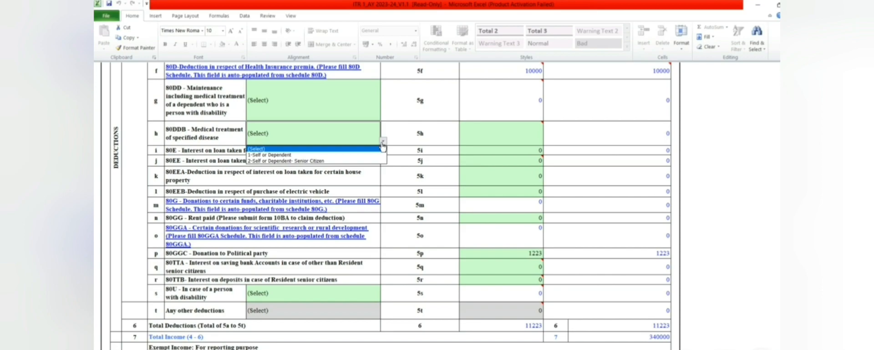
left_click(365, 156)
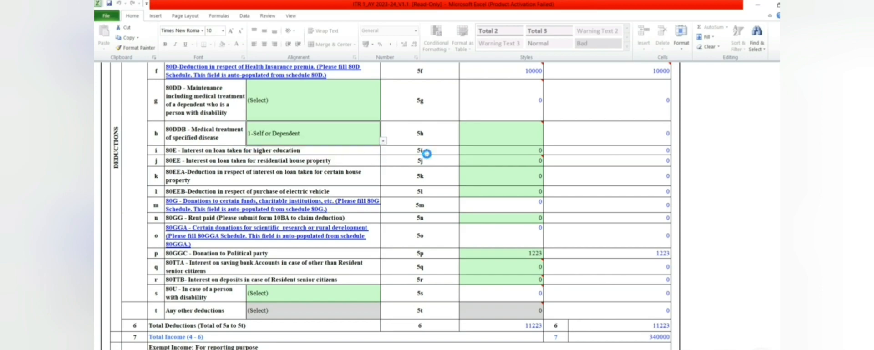
left_click(537, 135)
type("5000")
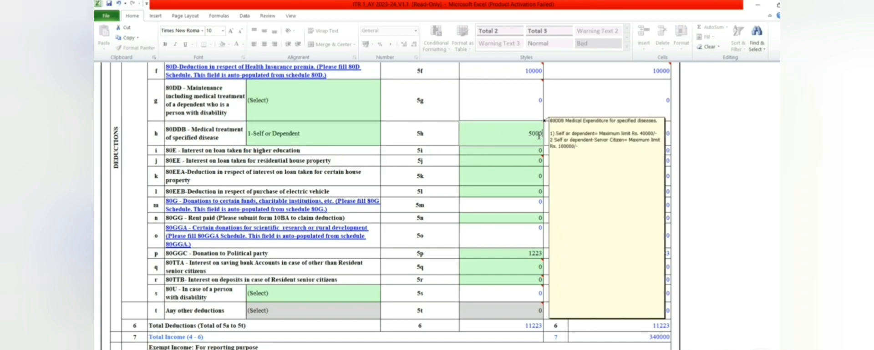
left_click(743, 152)
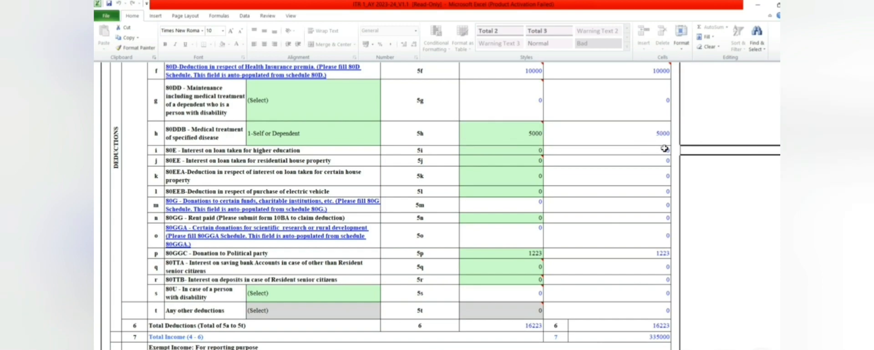
mouse_move(802, 307)
left_mouse_down()
mouse_move(739, 77)
mouse_move(750, 252)
mouse_move(802, 316)
left_mouse_up()
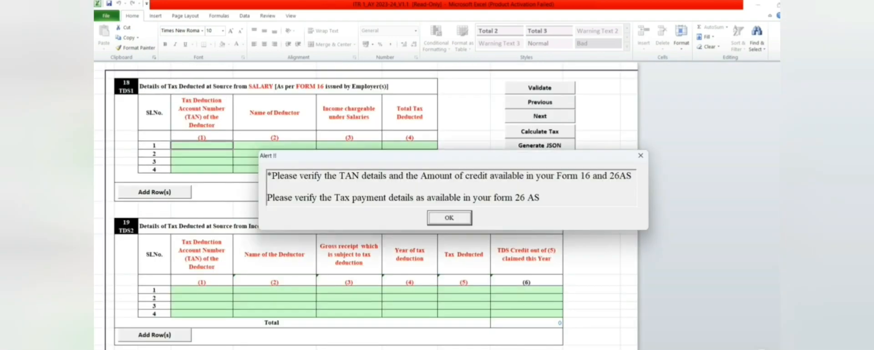
- Dismiss the TDS alert, then validate the 80GGA, 80G and 80D sheets in turn
left_click(461, 219)
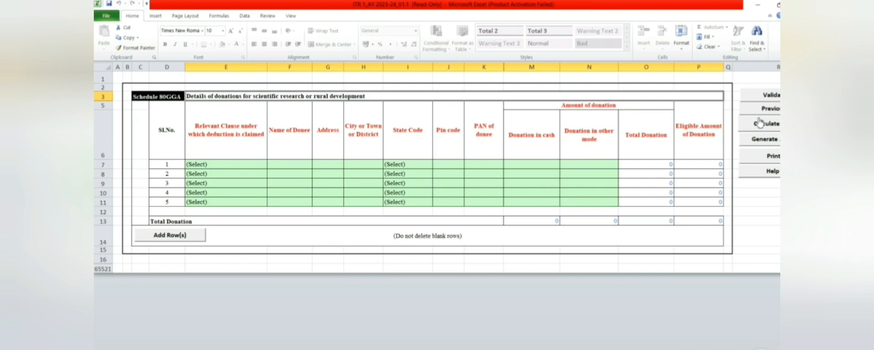
left_click(765, 96)
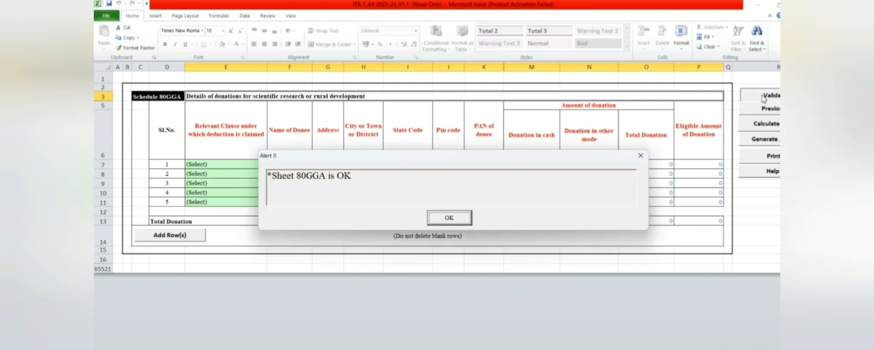
left_click(456, 219)
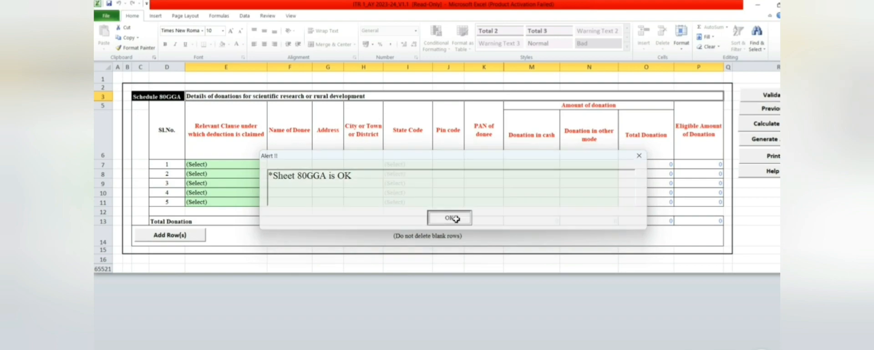
key("ctrl+Page_Up")
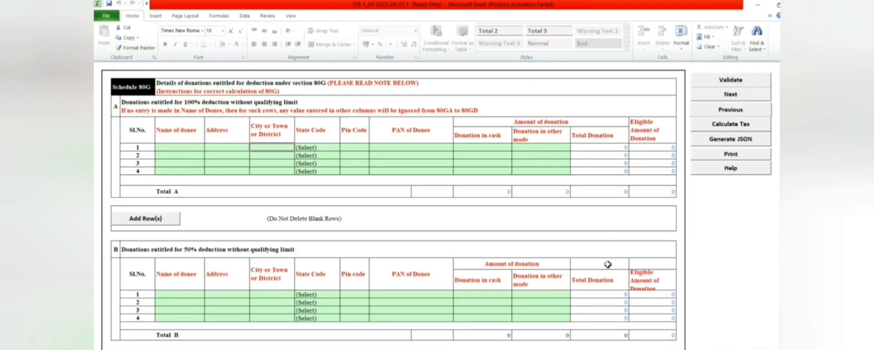
left_click(719, 82)
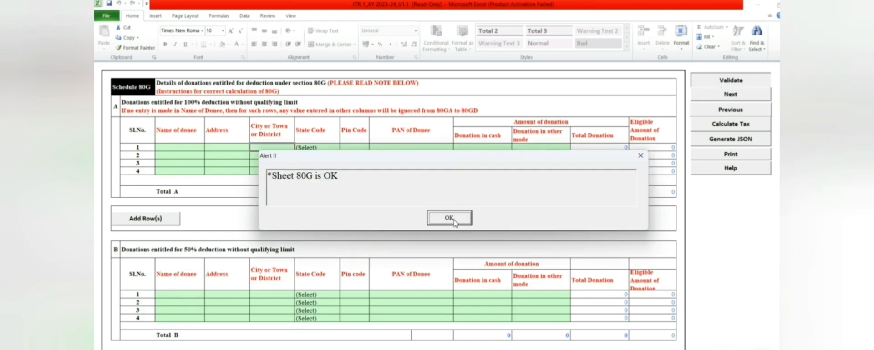
left_click(457, 225)
key("ctrl+Page_Up")
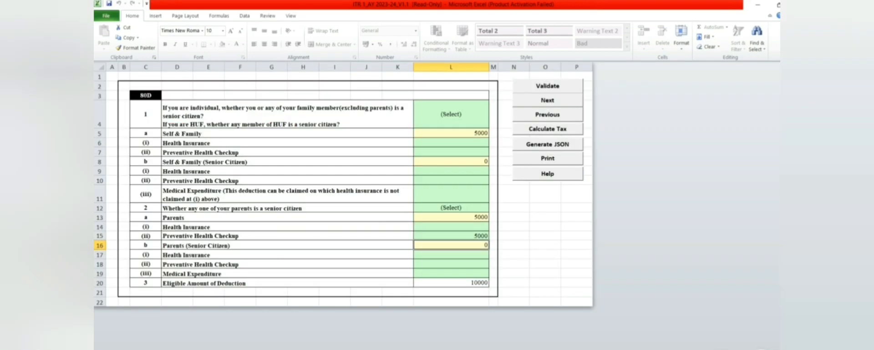
left_click(572, 86)
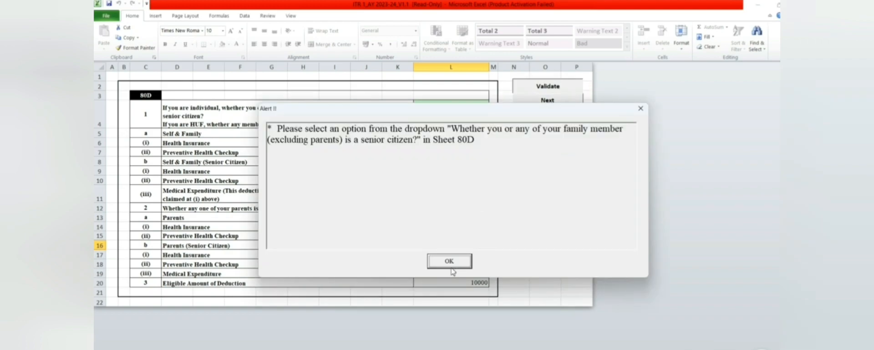
- Dismiss the senior-citizen warning and validate the Taxes Paid and Verification sheet
left_click(451, 262)
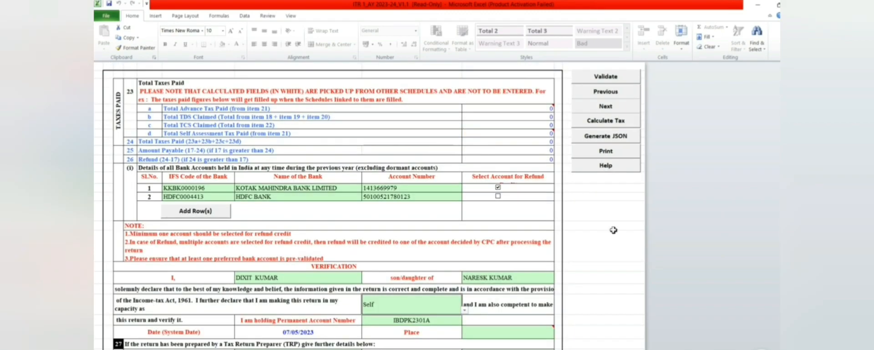
left_click(611, 76)
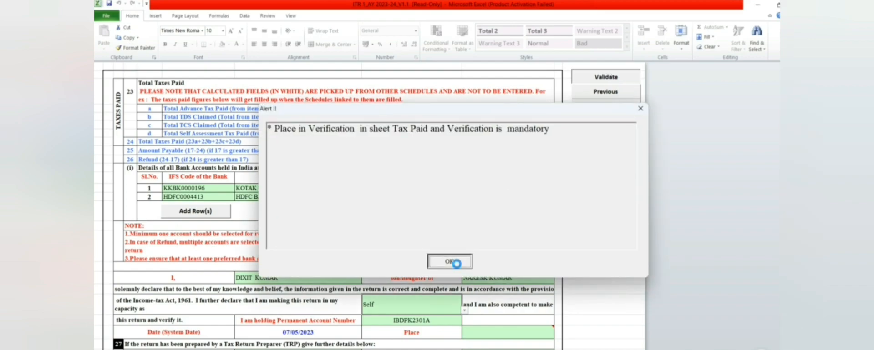
left_click(455, 263)
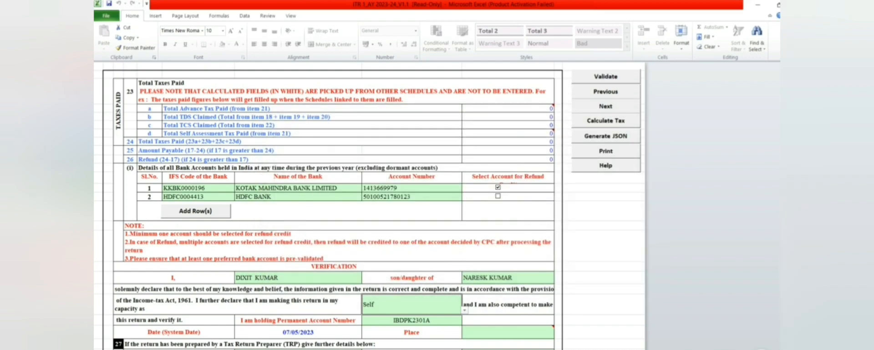
- Validate the TCS and TDS sheets, both reported OK
left_click(605, 91)
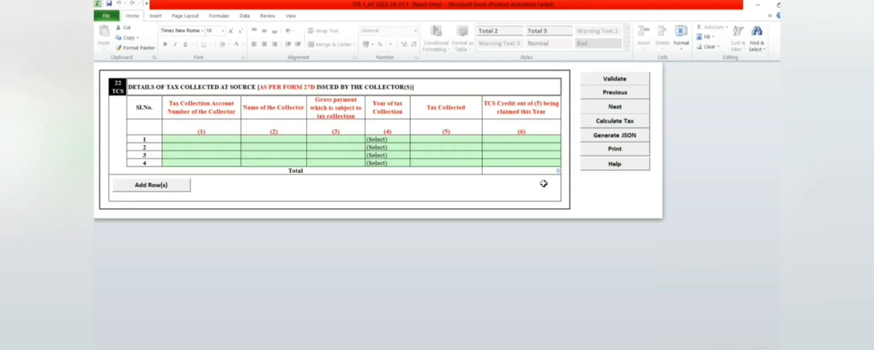
left_click(605, 82)
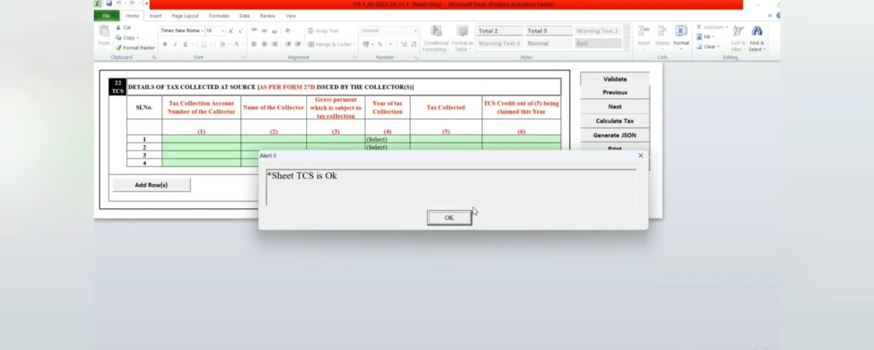
left_click(459, 218)
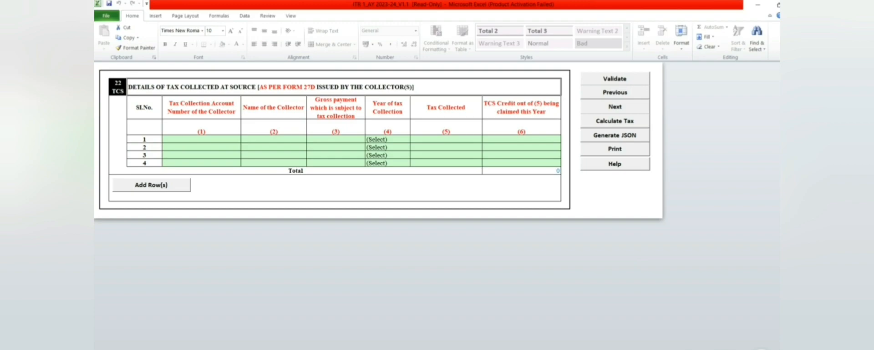
left_click(614, 94)
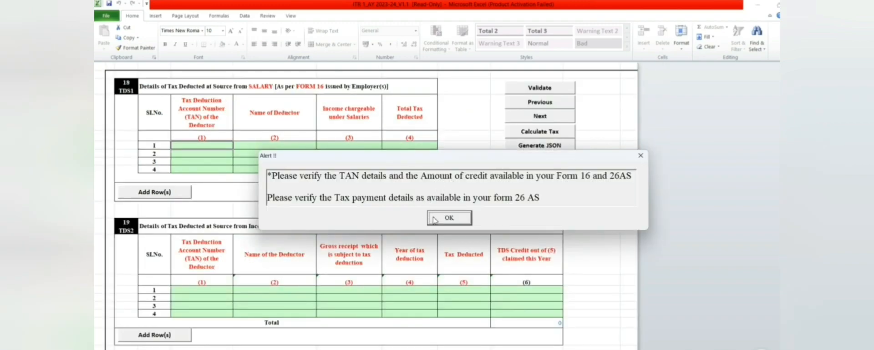
left_click(433, 220)
left_click(542, 92)
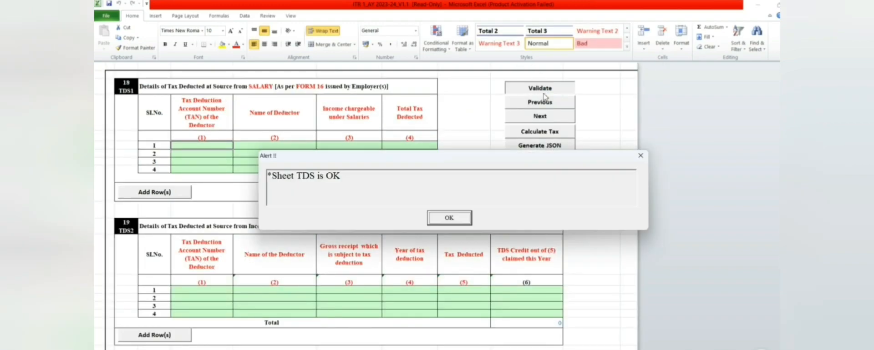
left_click(443, 221)
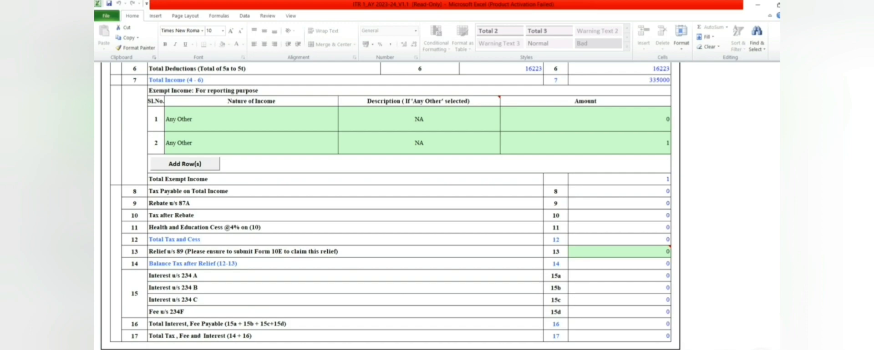
- Validate the personal information sheet and acknowledge the missing mandatory fields alert
left_click_drag(801, 321, 799, 13)
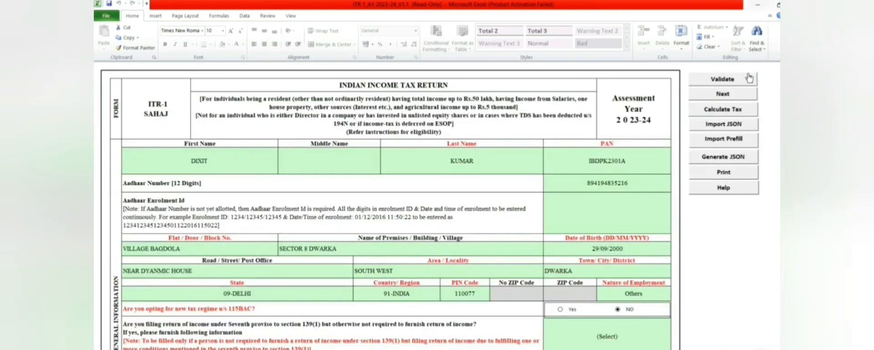
left_click(732, 80)
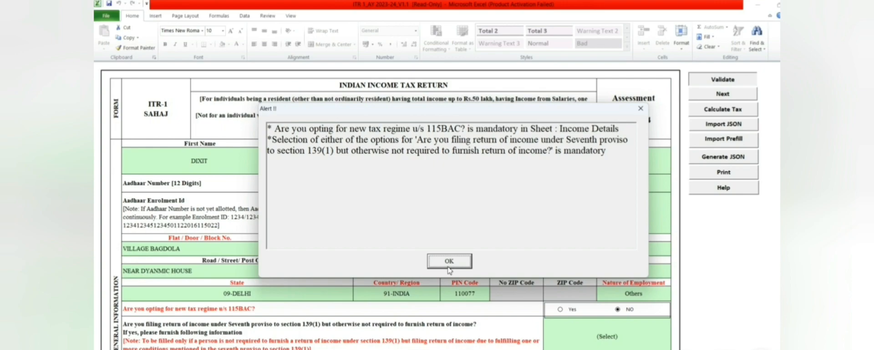
left_click(448, 263)
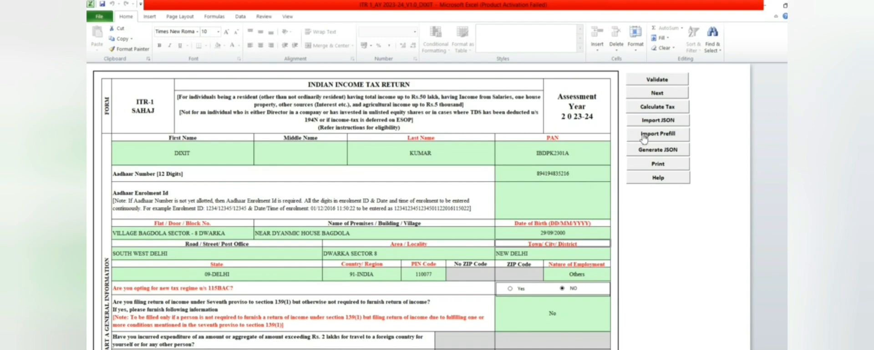
- Calculate tax and check 4500 tax payable, the 87A rebate and 0 tax after rebate
left_click(670, 107)
left_click_drag(809, 86, 808, 109)
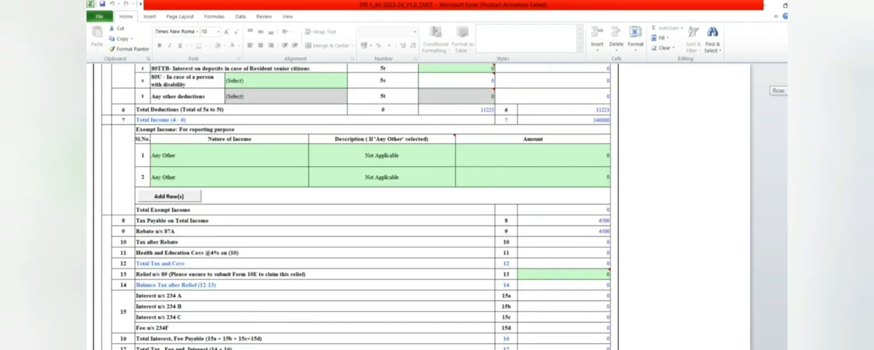
left_click(591, 226)
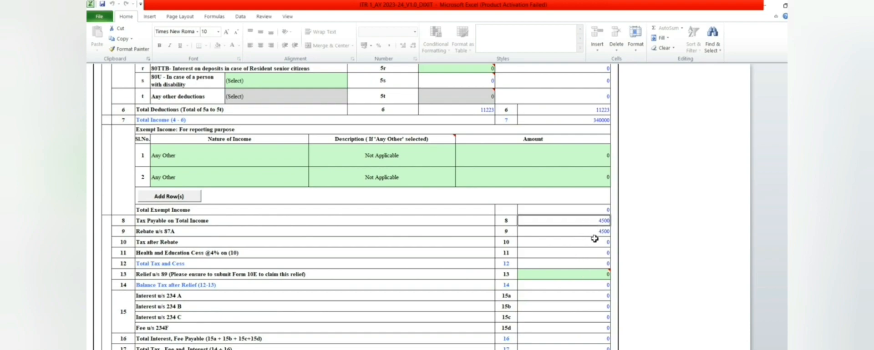
left_click(594, 240)
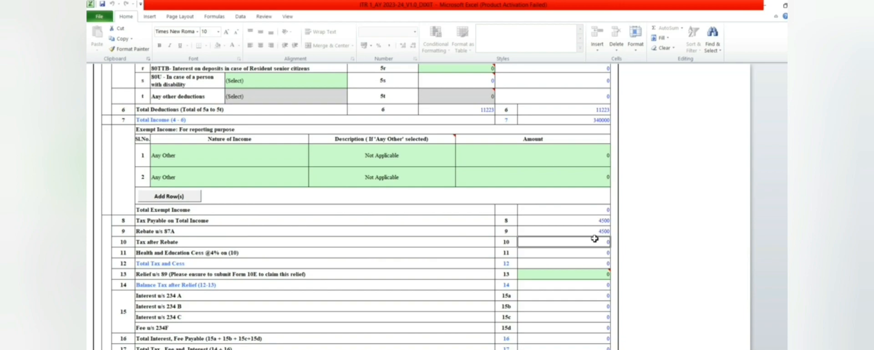
left_click(594, 234)
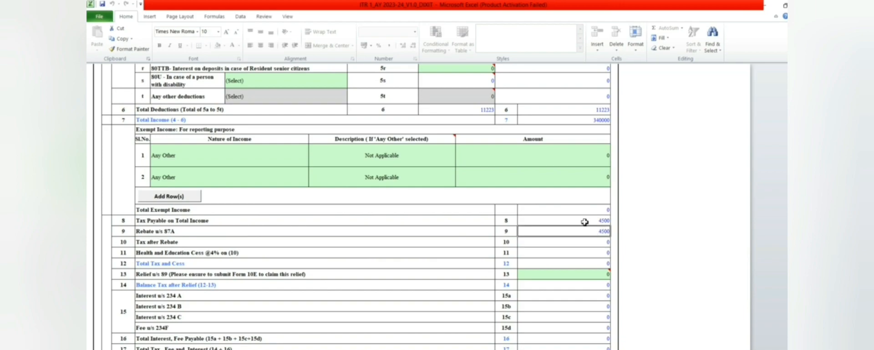
left_click(584, 222)
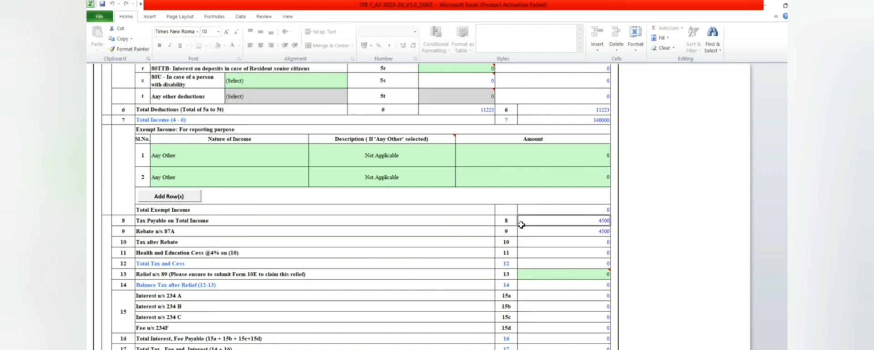
left_click(598, 234)
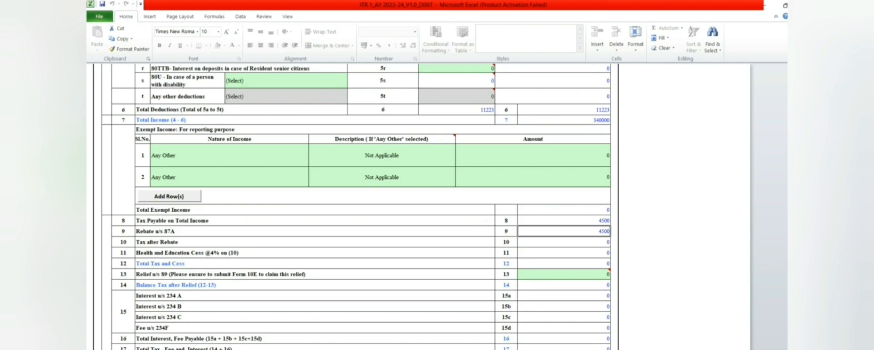
scroll(696, 147, "up", 15)
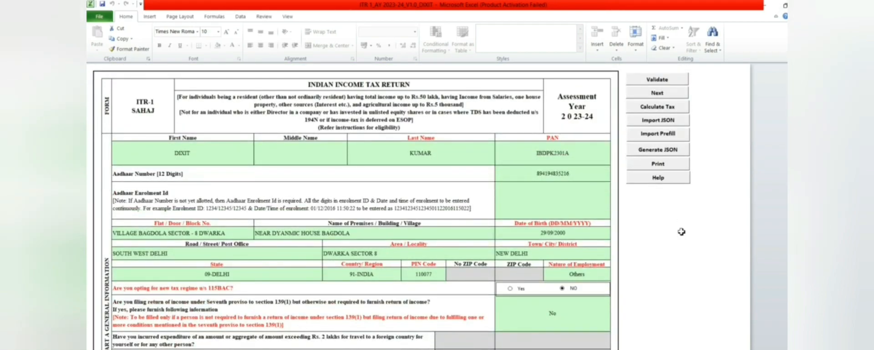
- Generate the return's JSON, acknowledge the three alerts and save the JSON file
left_click(659, 154)
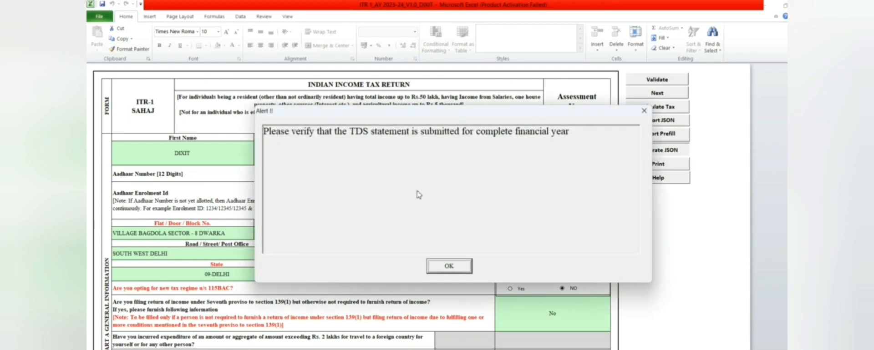
left_click(450, 268)
left_click(451, 268)
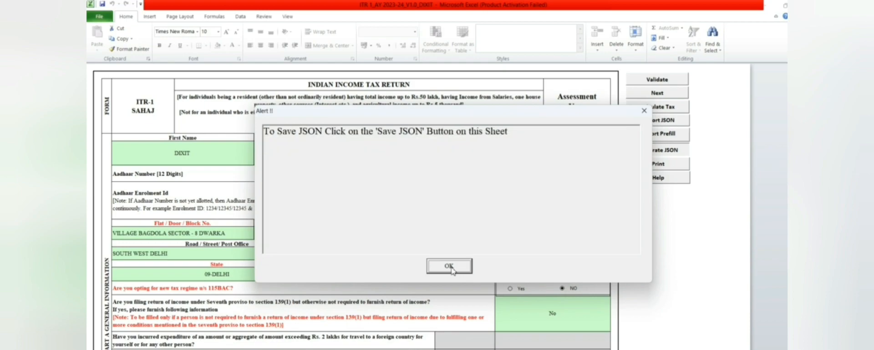
left_click(451, 268)
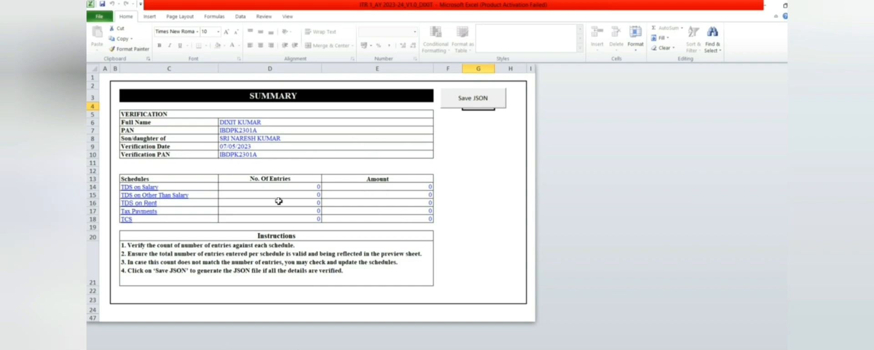
left_click(477, 103)
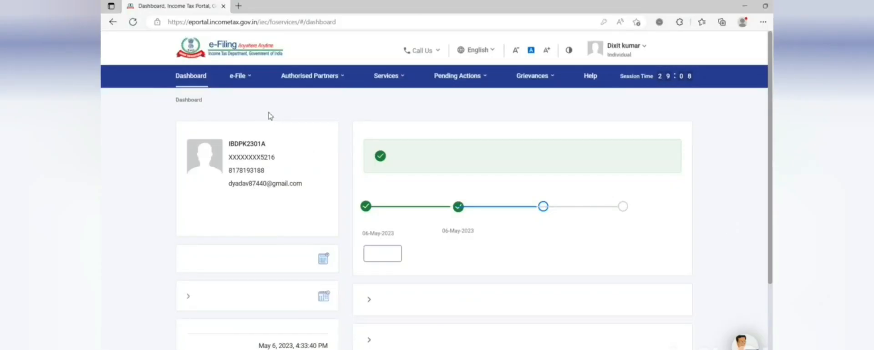
- Start filing an income tax return from the e-File menu
left_click(244, 82)
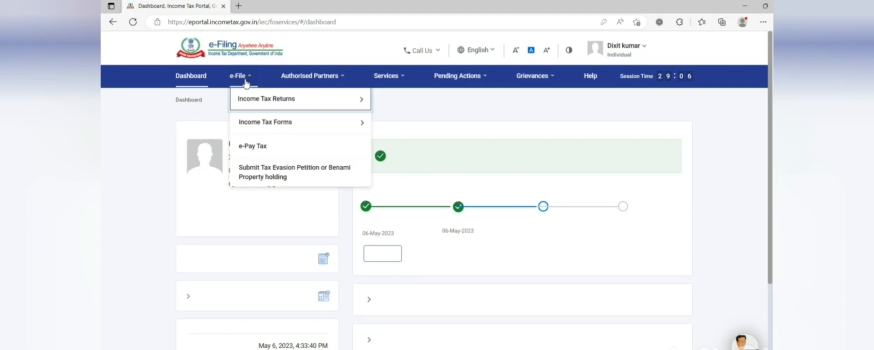
mouse_move(258, 105)
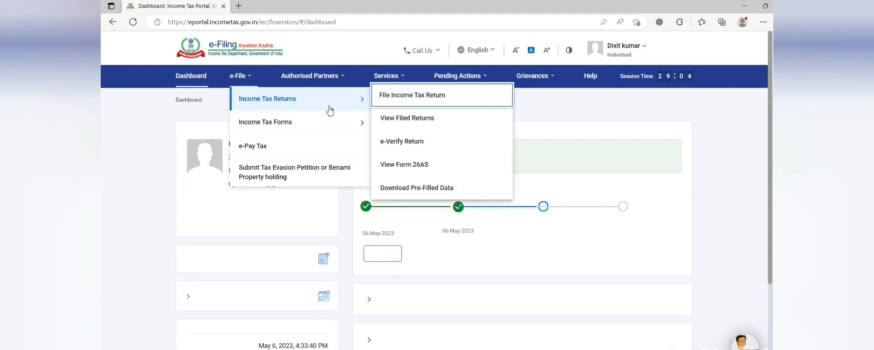
left_click(398, 102)
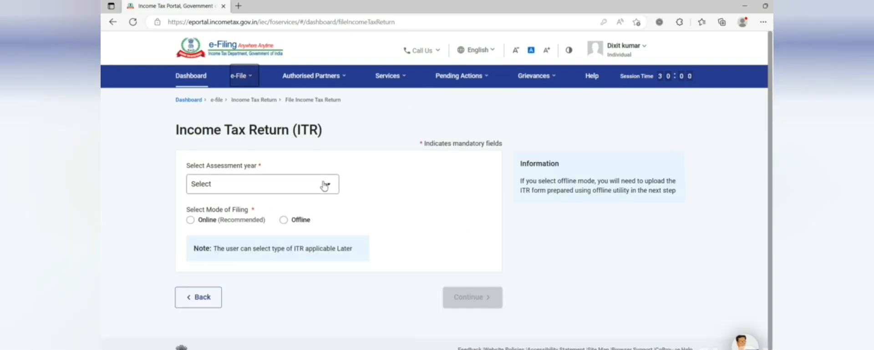
- Choose A.Y. 2023-24, 139(1) Original Return, no audit and ITR-1, then continue
left_click(325, 185)
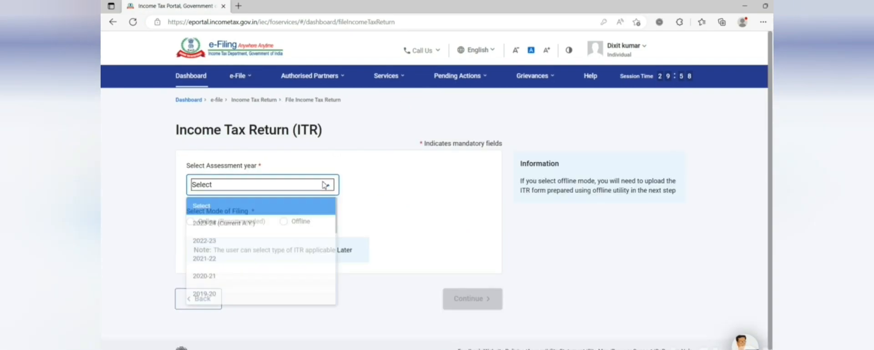
left_click(274, 229)
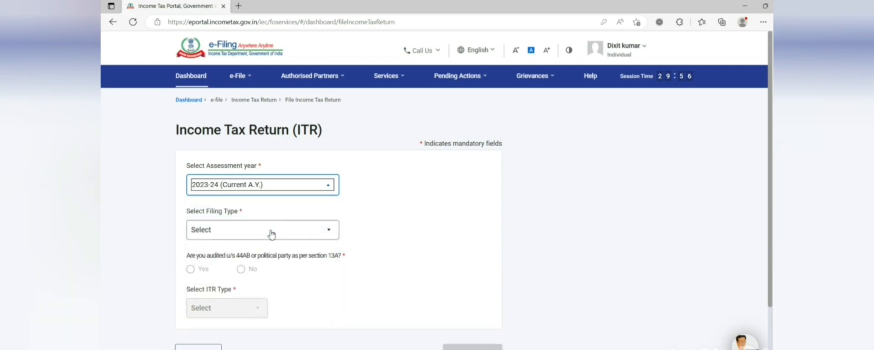
left_click(270, 235)
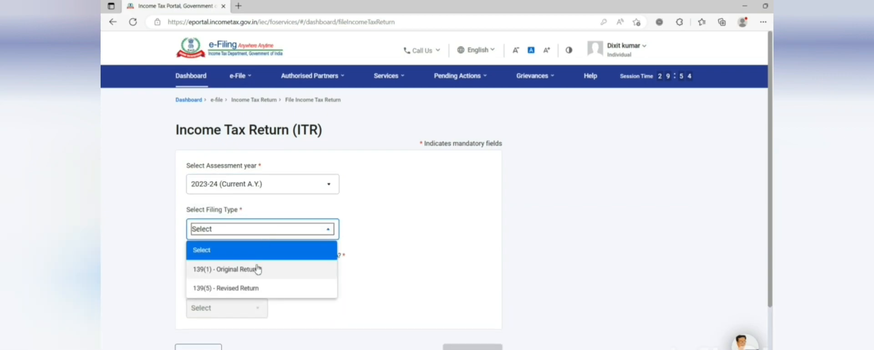
left_click(257, 270)
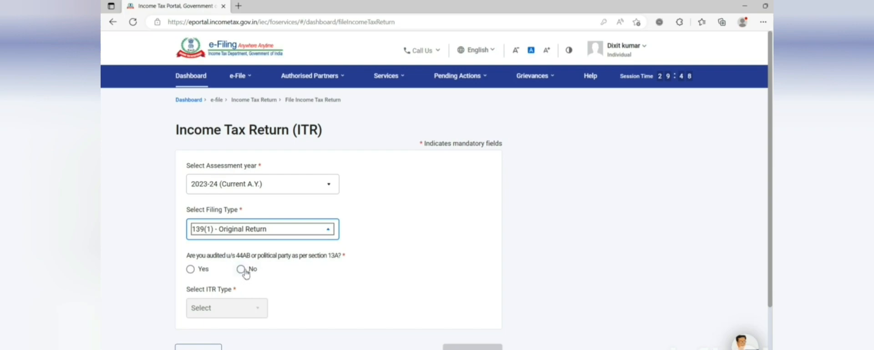
left_click(241, 269)
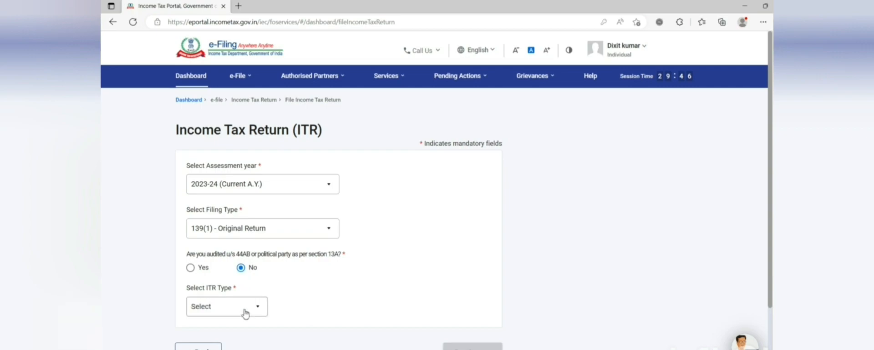
left_click(245, 313)
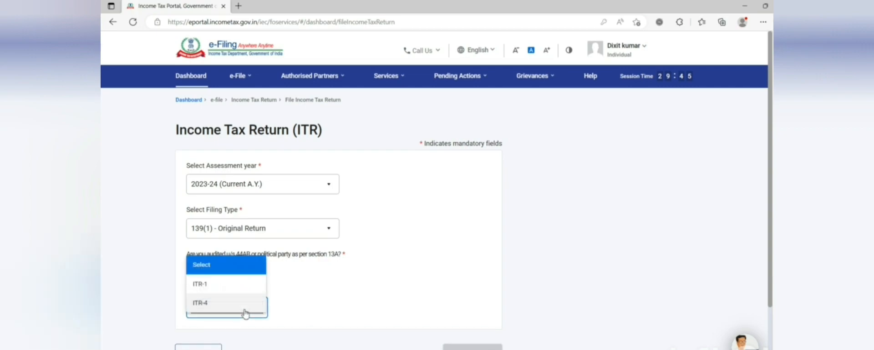
left_click(222, 295)
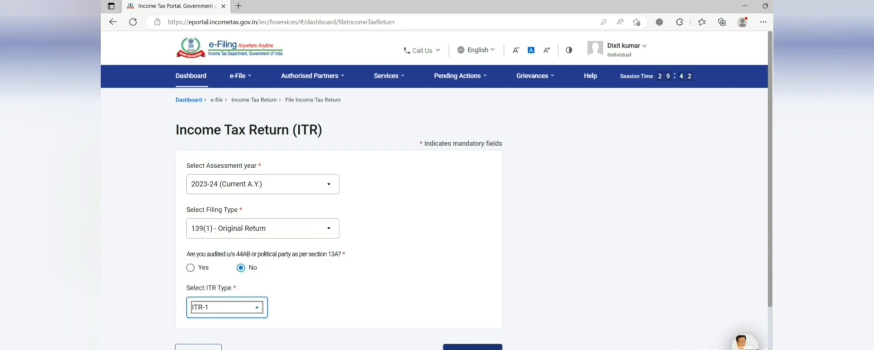
left_click(473, 348)
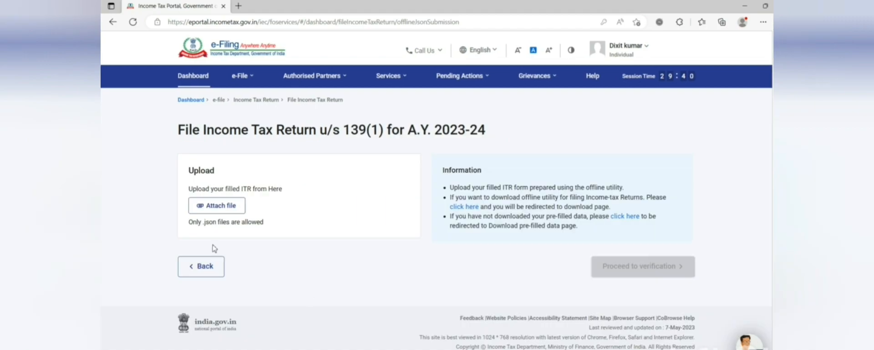
- Attach the generated ITR-1 JSON file from the Desktop
left_click(231, 210)
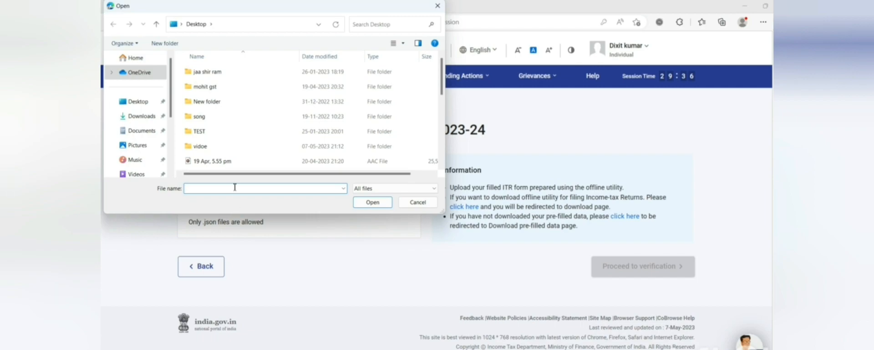
left_click(137, 103)
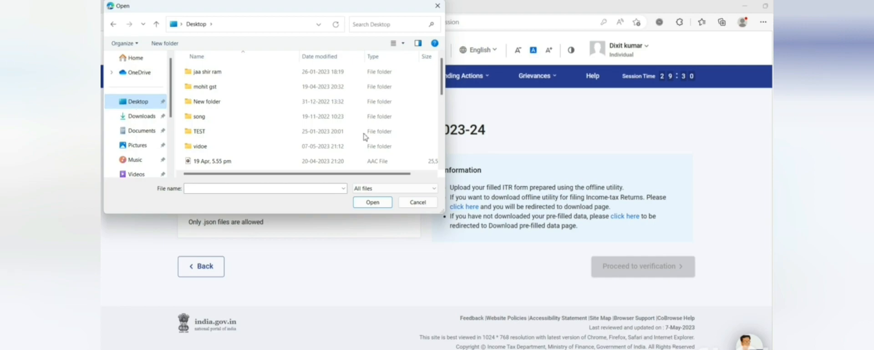
left_click_drag(442, 87, 436, 131)
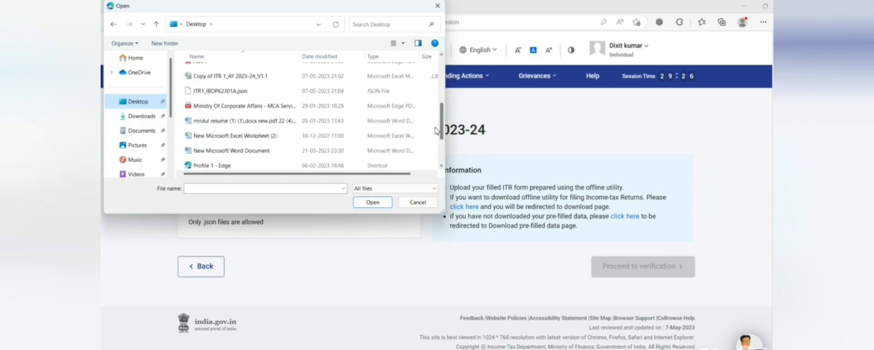
left_click(260, 92)
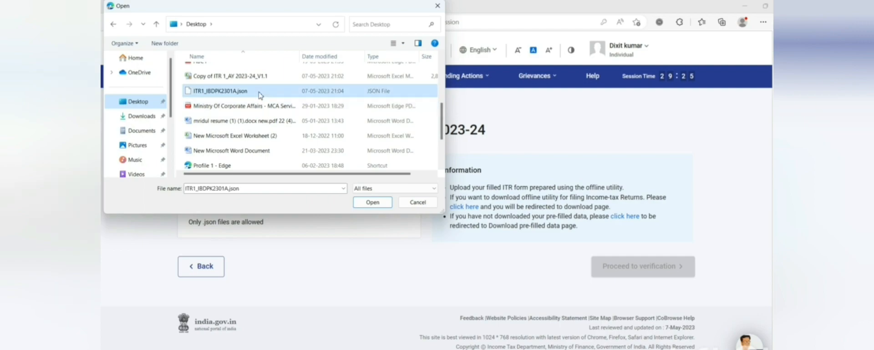
left_click(379, 203)
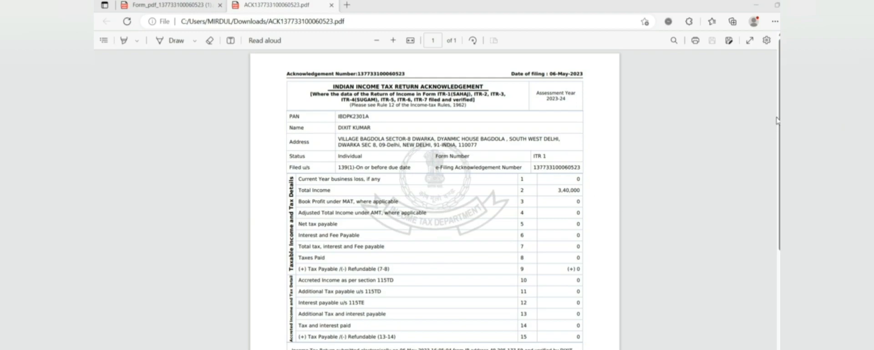
scroll(777, 120, "down", 2)
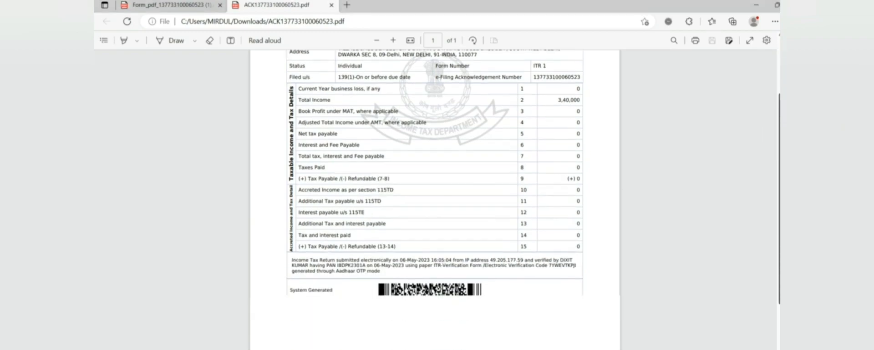
scroll(435, 200, "down", 2)
scroll(435, 200, "up", 4)
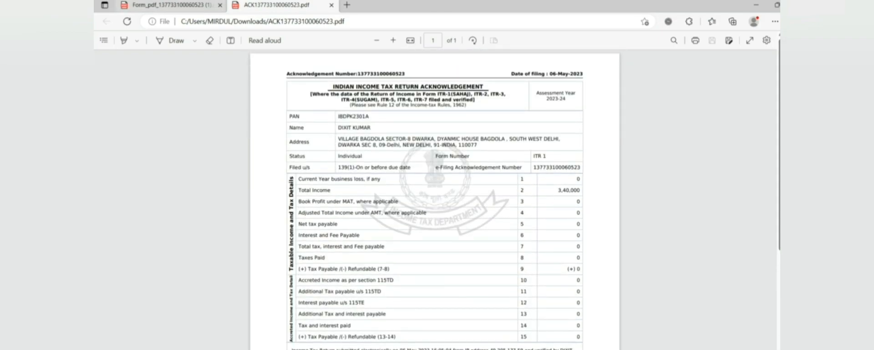
left_click(168, 5)
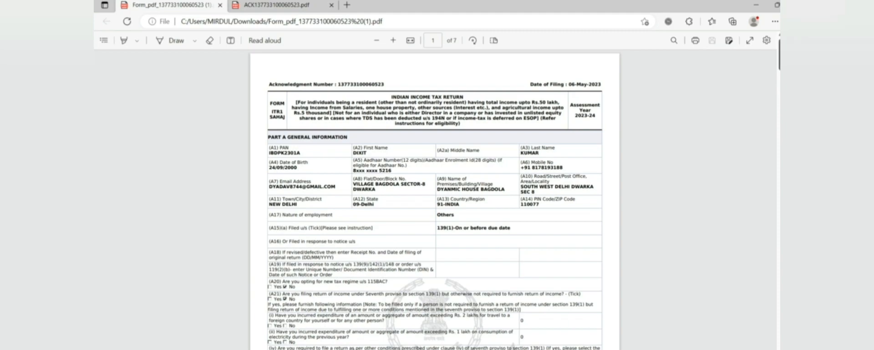
scroll(435, 200, "down", 10)
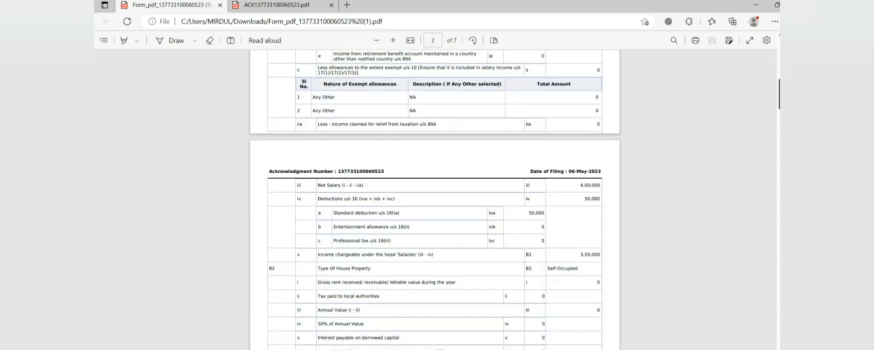
scroll(435, 200, "down", 8)
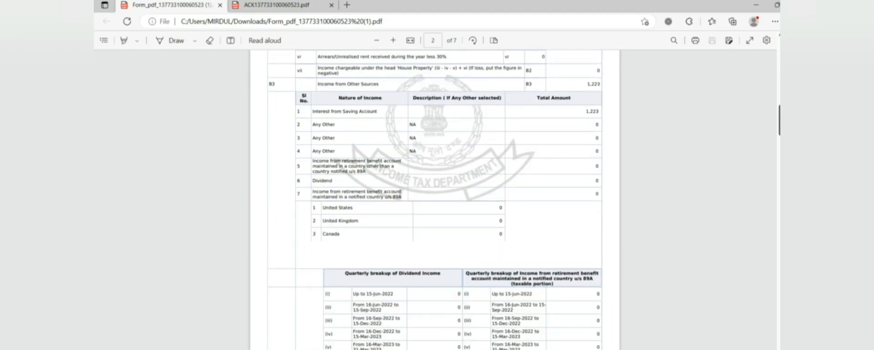
scroll(435, 200, "down", 3)
scroll(435, 200, "down", 13)
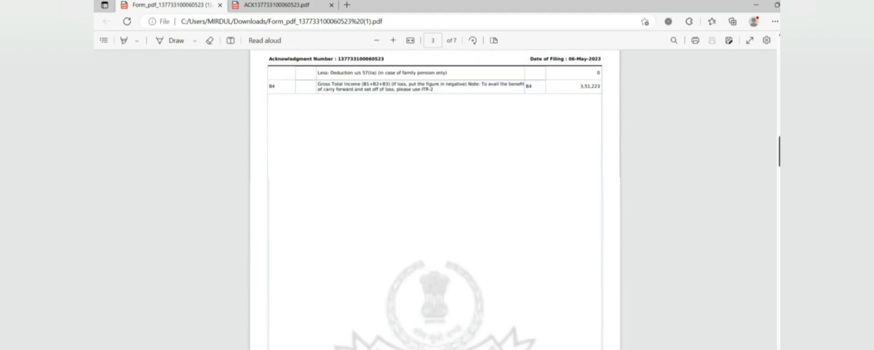
scroll(434, 200, "down", 20)
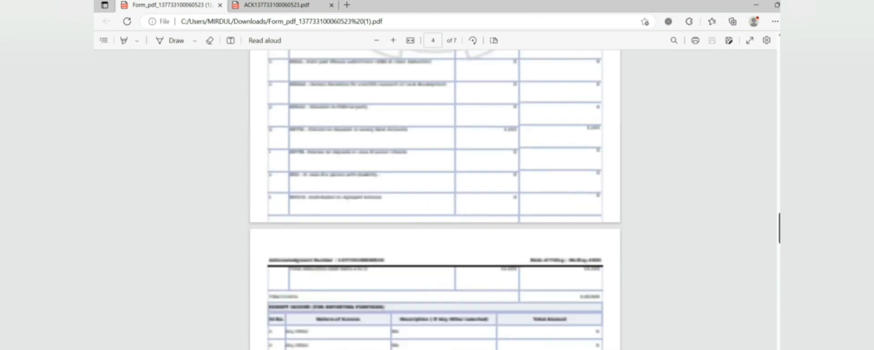
scroll(434, 200, "up", 20)
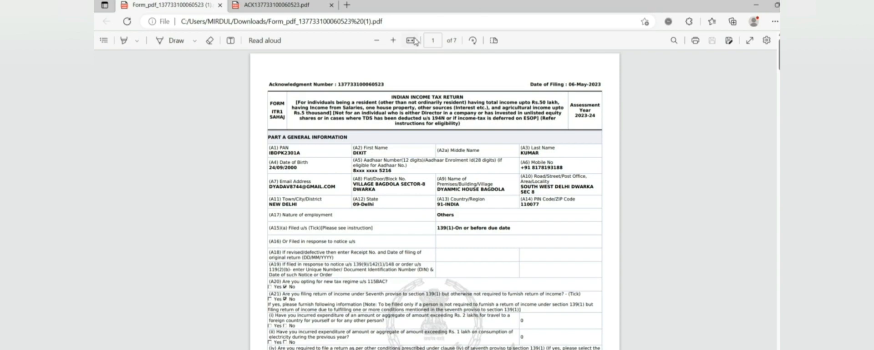
left_click(276, 5)
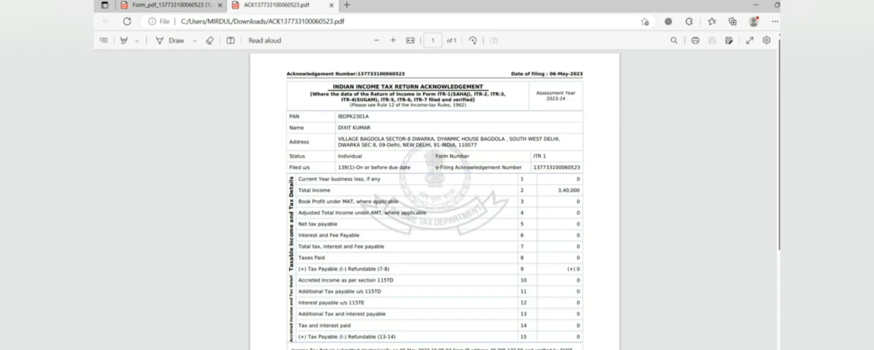